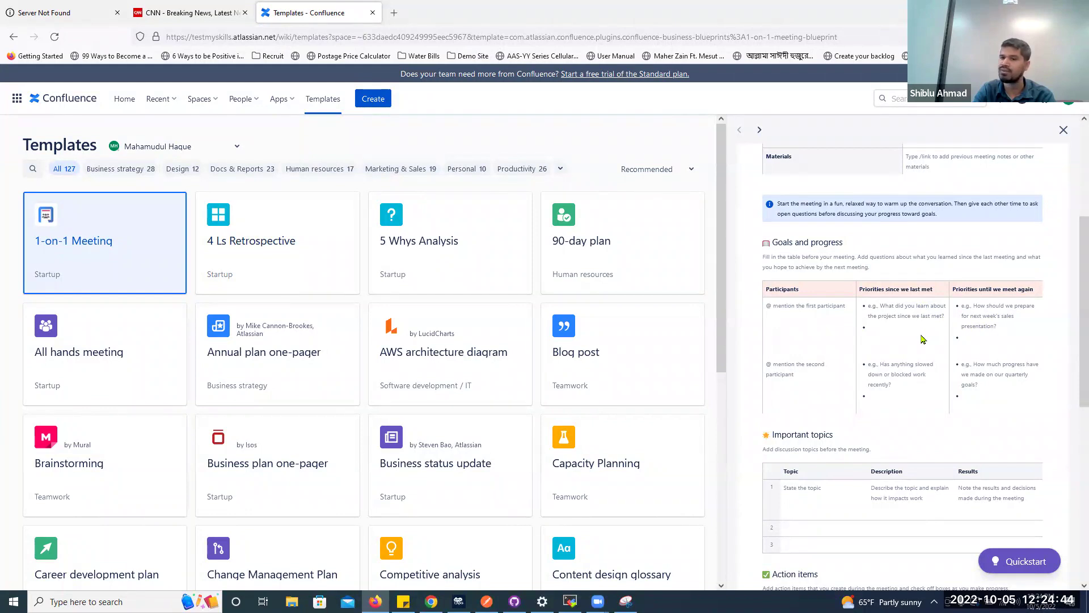
Look through the 1-on-1 Meeting template preview, then start a new page from it
scroll(924, 337, down, 4)
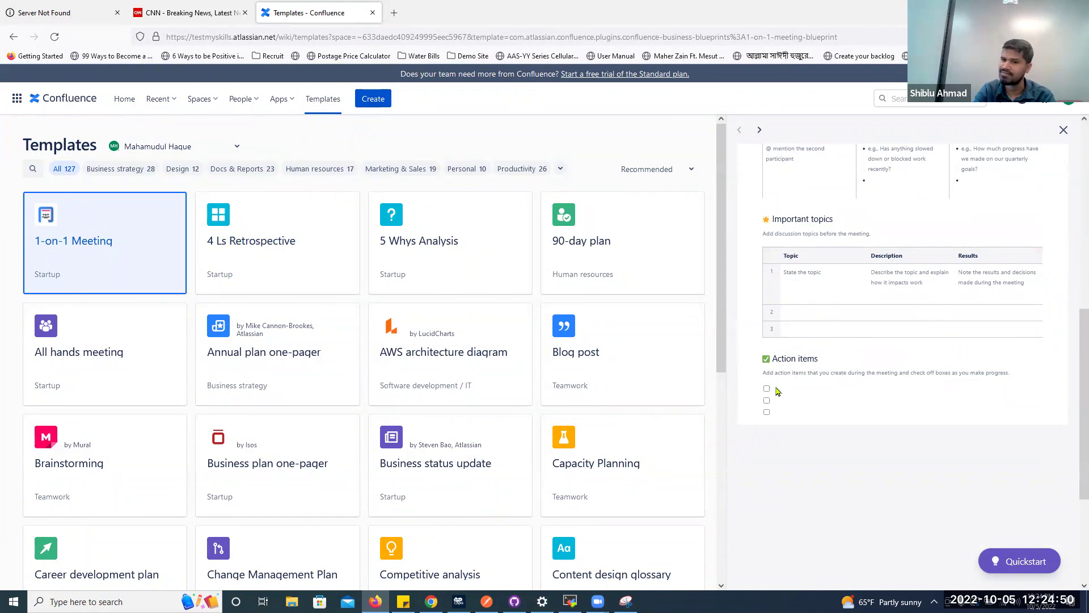
click(161, 274)
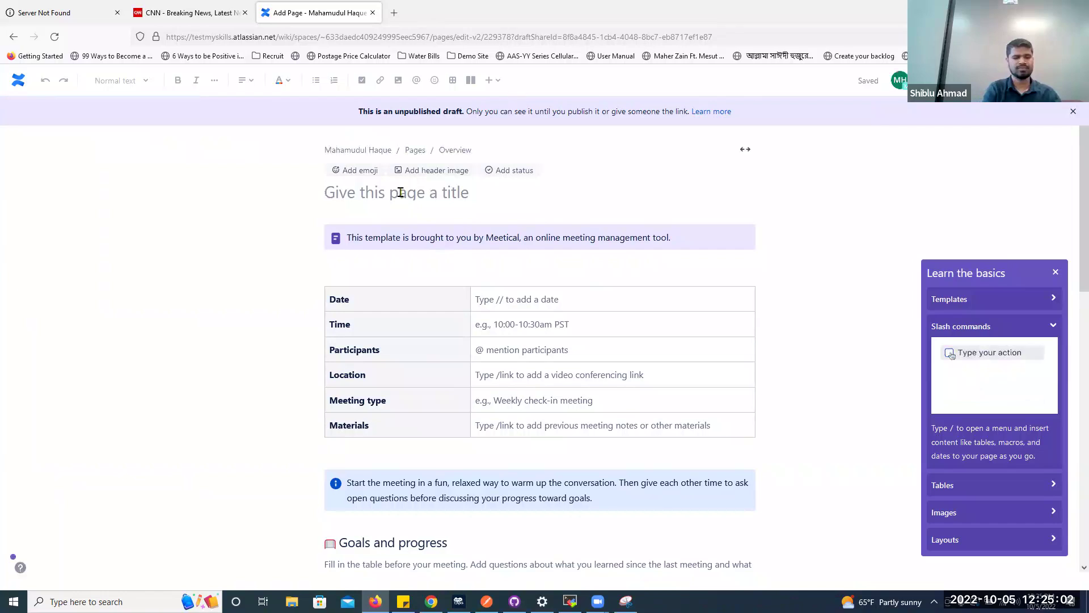
Title the new draft '1:1 with' followed by the colleague's name
text(1:1 with Faria)
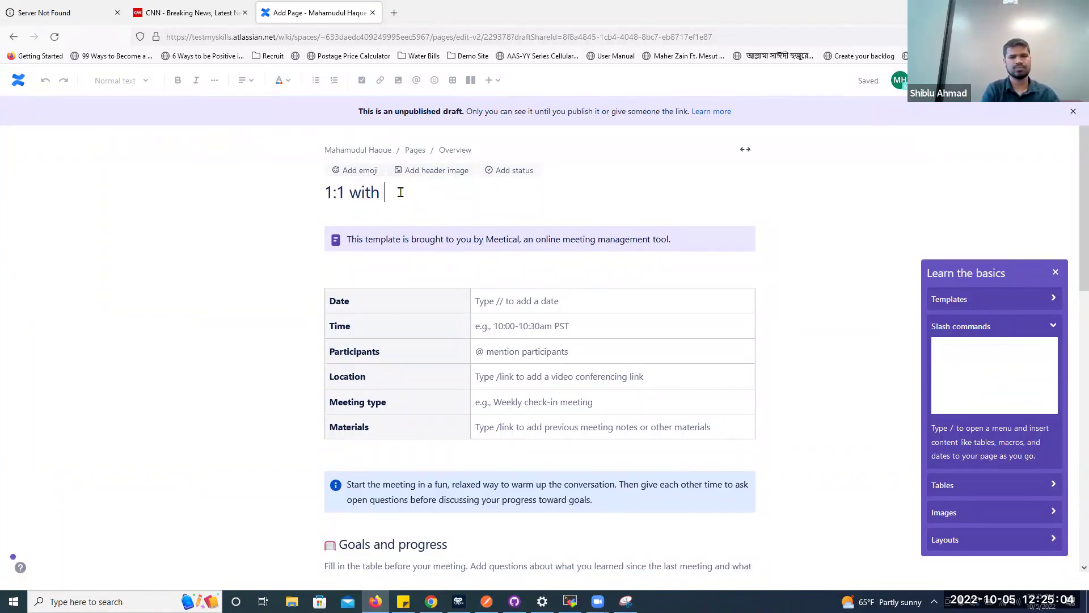
click(525, 300)
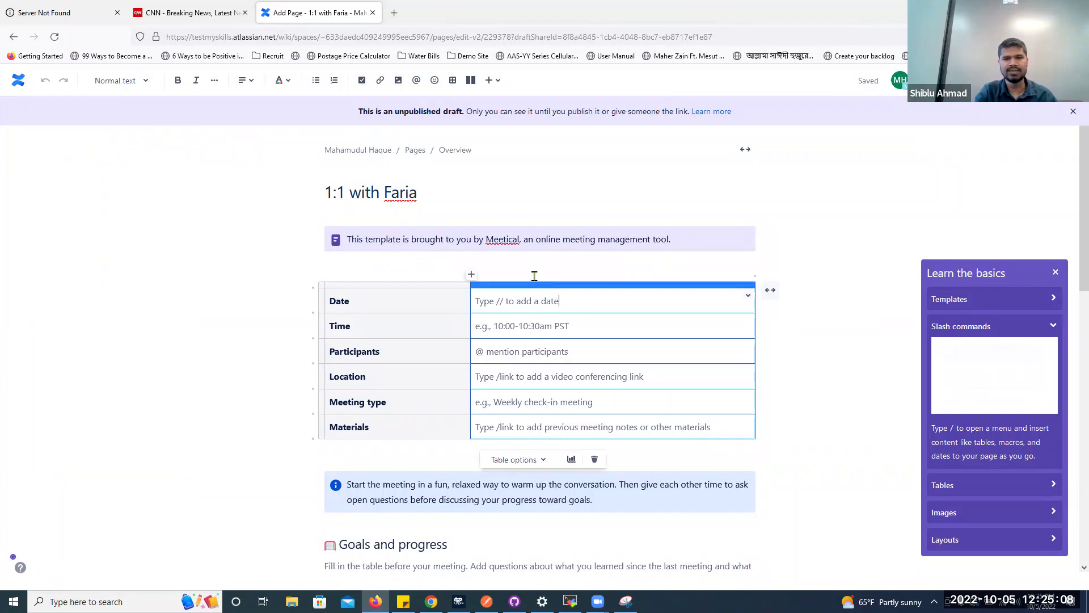
Enter date 10/05/2022, time 12:30 pm EST and the participant's name in the details
click(507, 239)
click(557, 302)
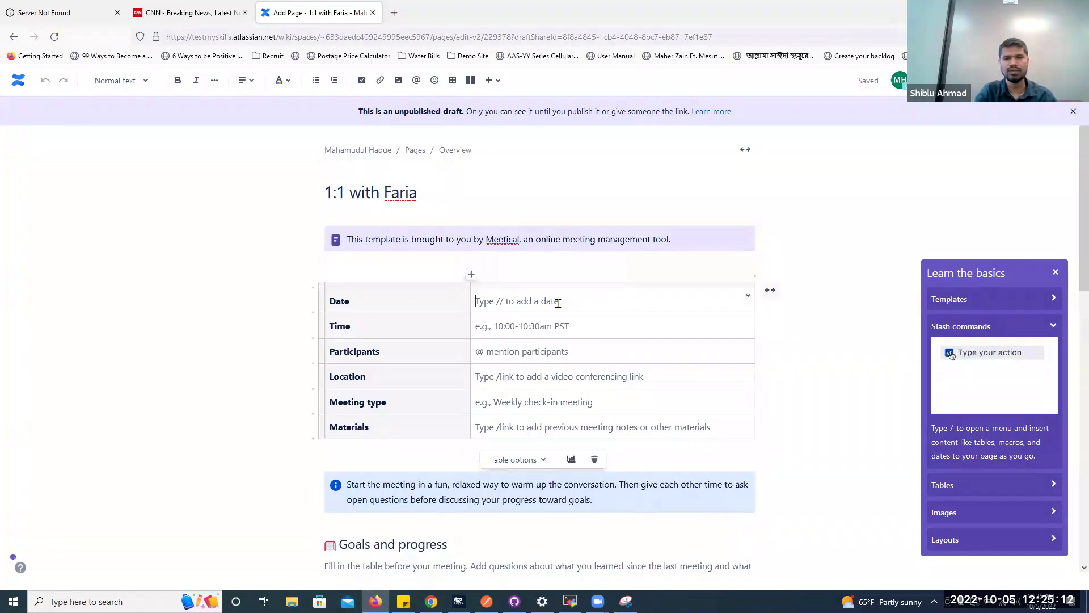
text(10/05/2022)
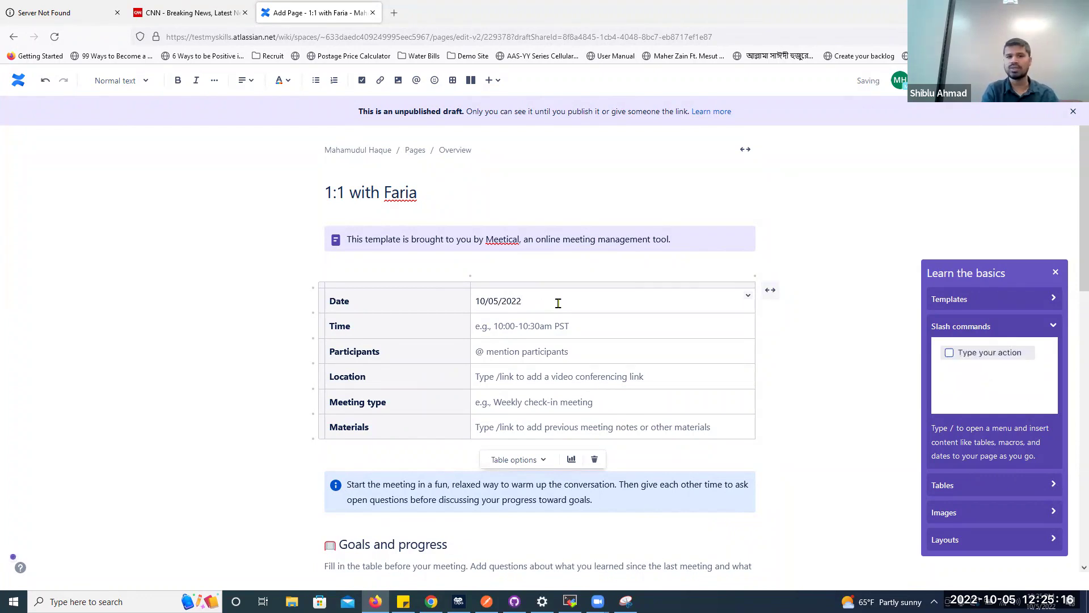
click(557, 322)
text(12:30 pm EST)
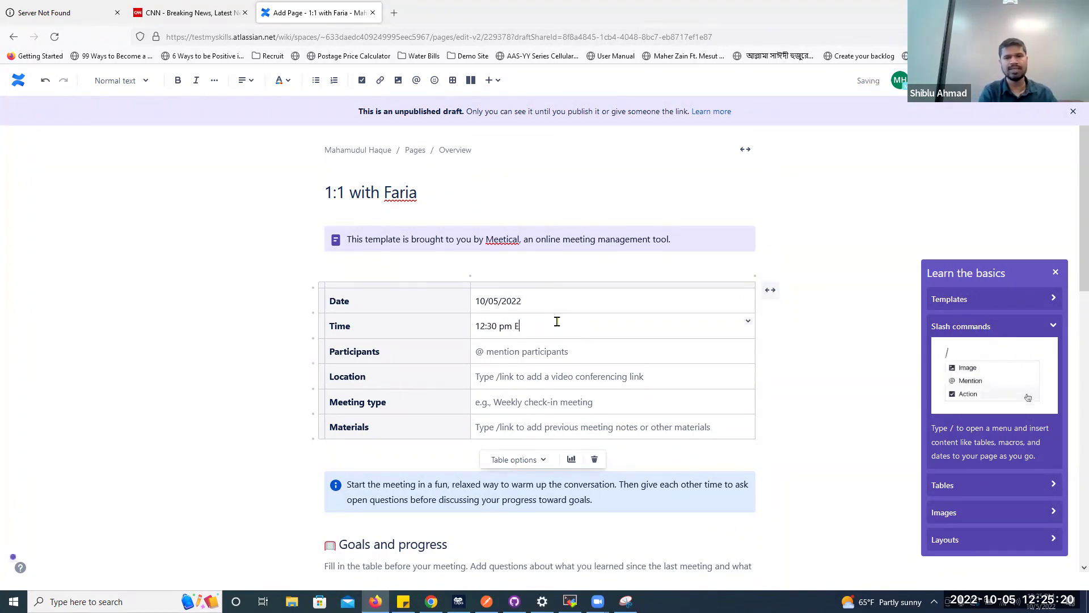
click(562, 352)
text(Faria)
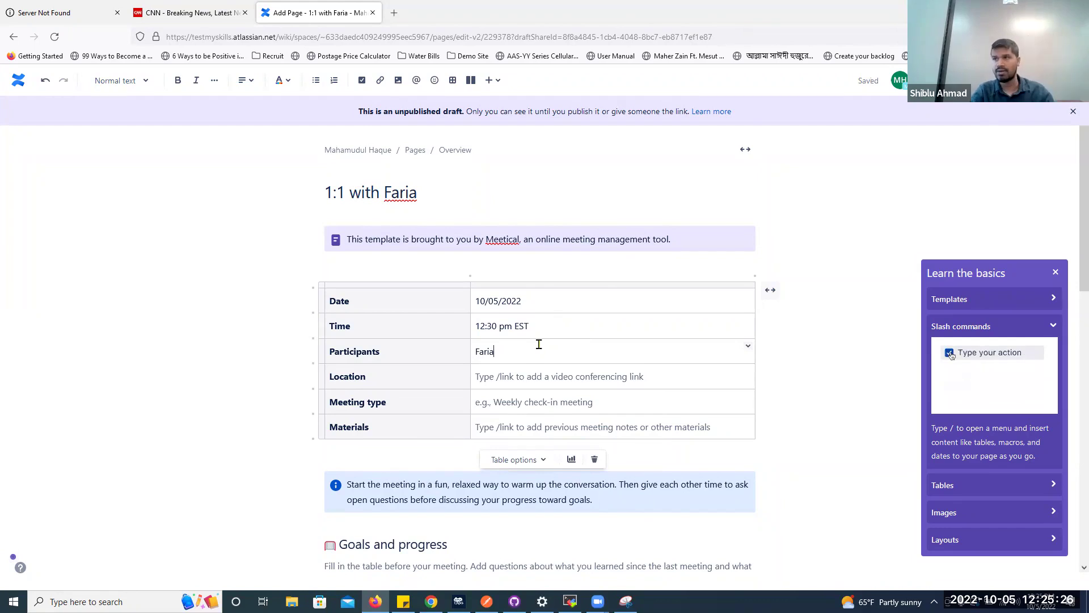
Set location Zoom, meeting type Weekly 1:1, and materials 'Discuss goal, issues, and opportunities'
scroll(539, 344, down, 2)
click(521, 271)
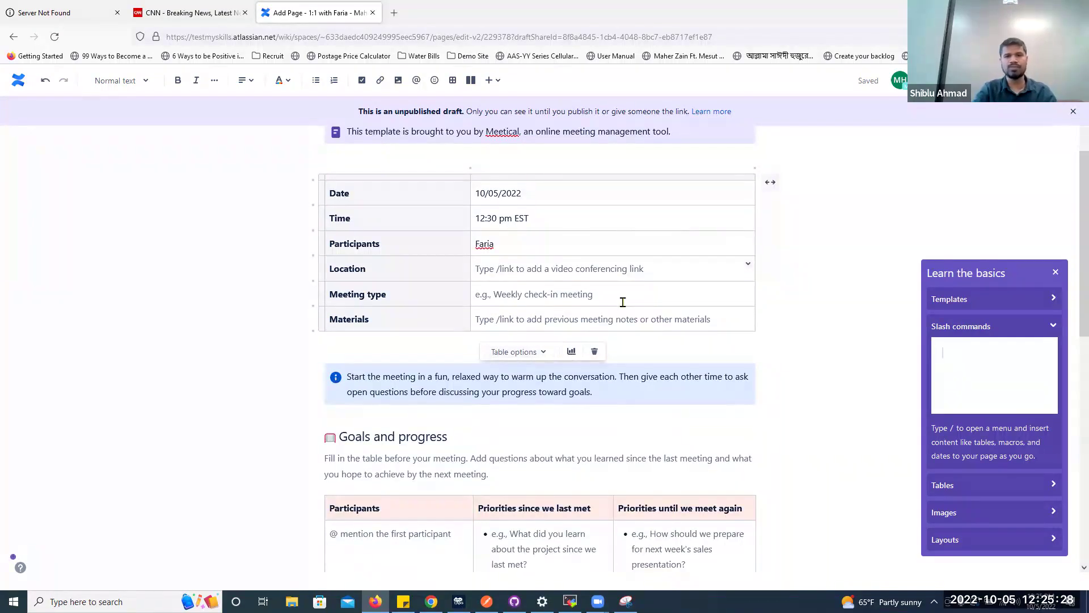
text(Zoom)
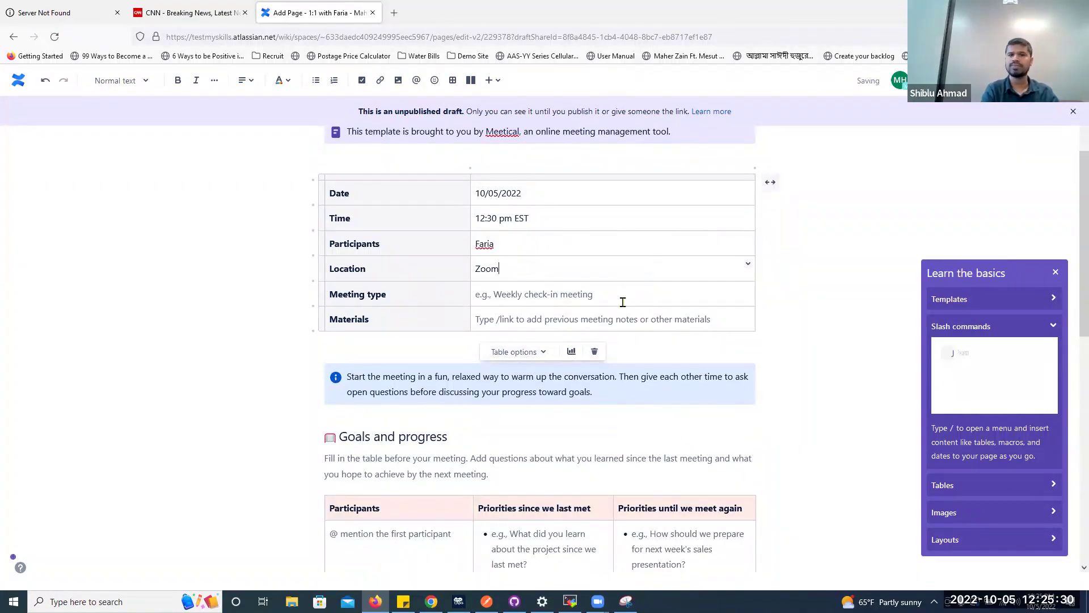
text(, provide link:)
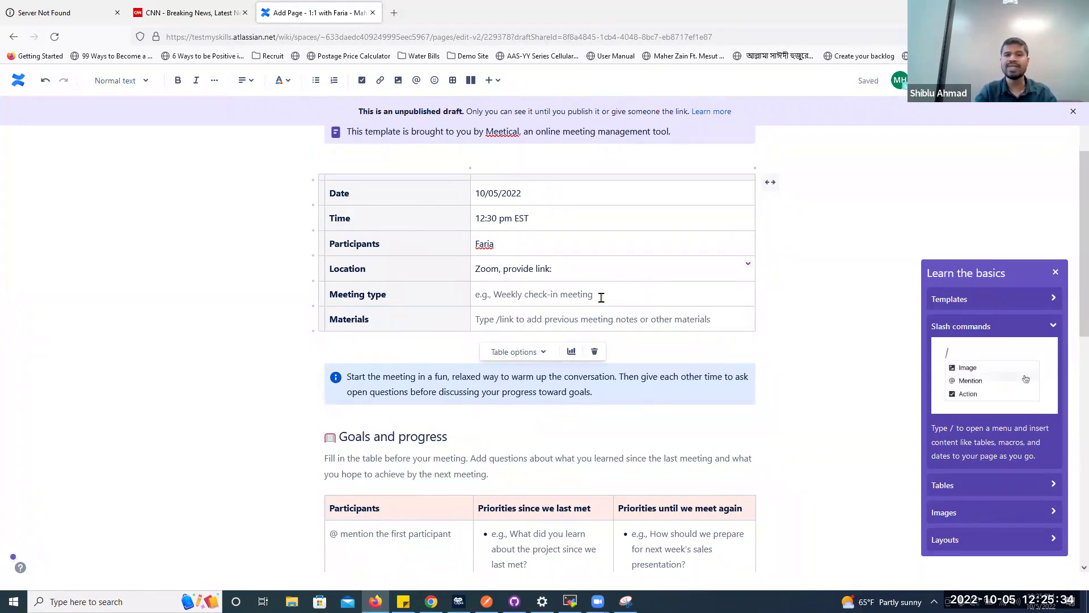
click(567, 294)
text(Weekly)
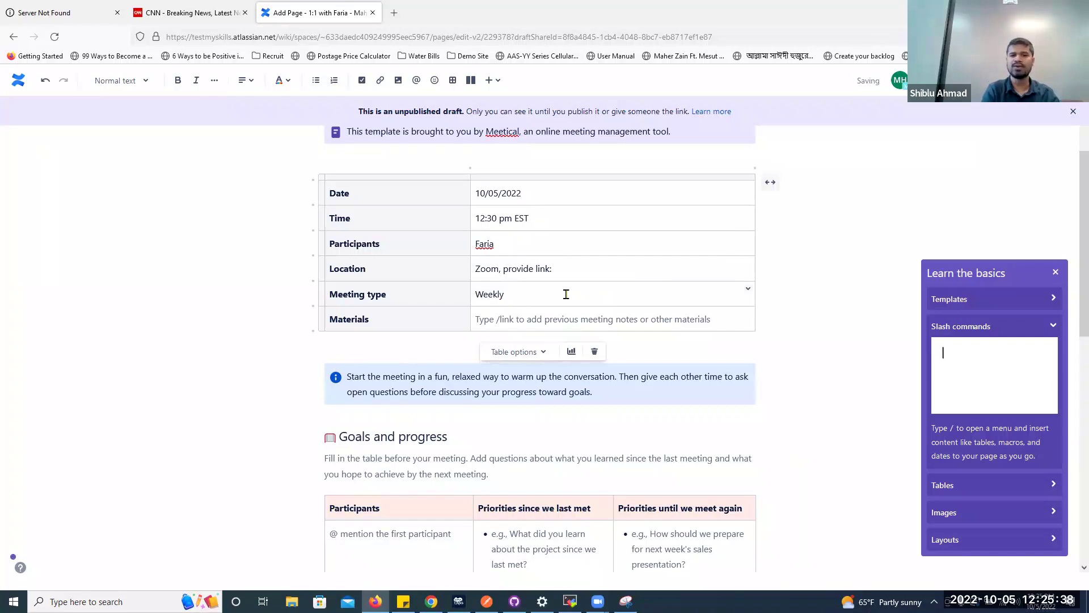
text( 1:1)
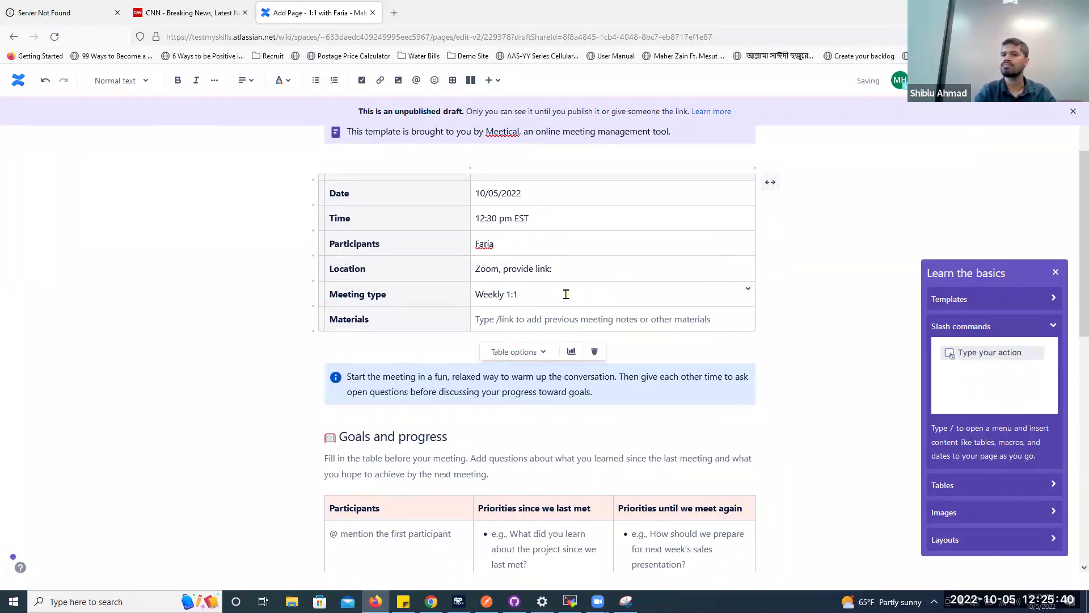
text(Dosc)
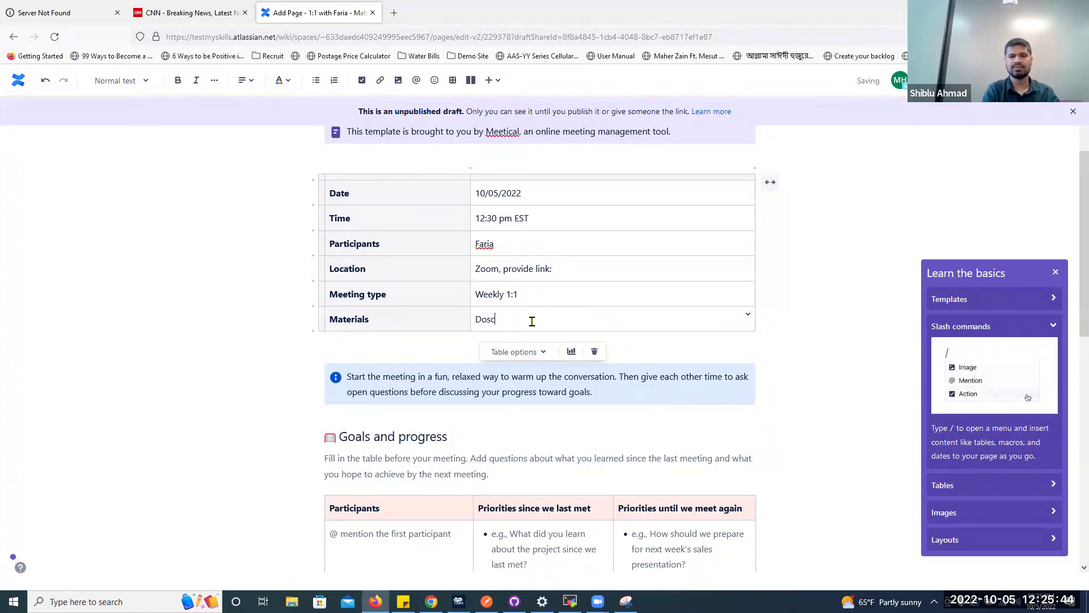
key(BackSpace)
key(BackSpace)
key(BackSpace)
text(isc)
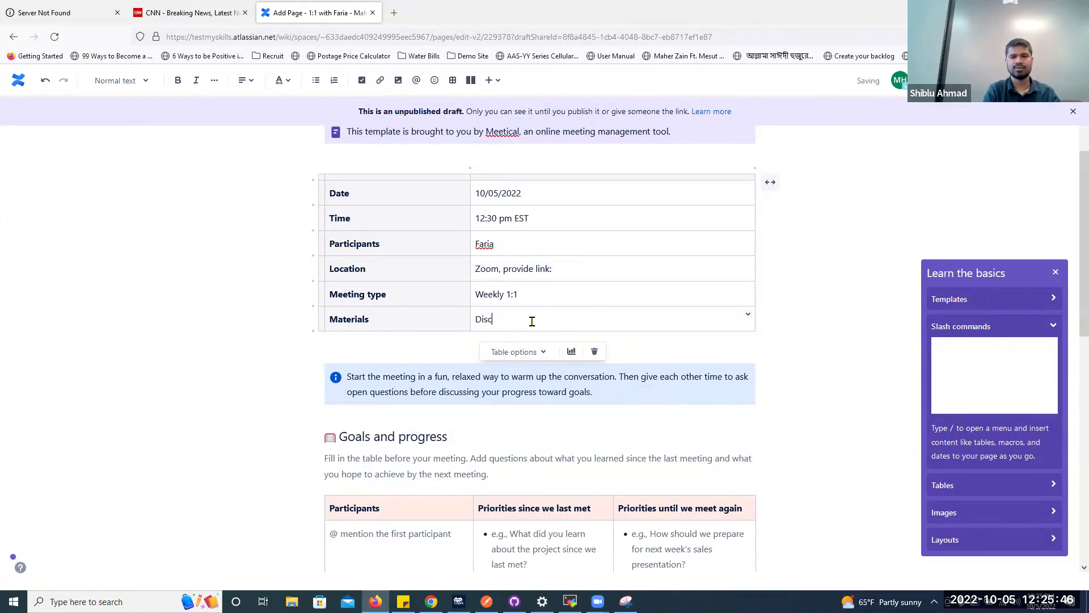
text(uss goal, )
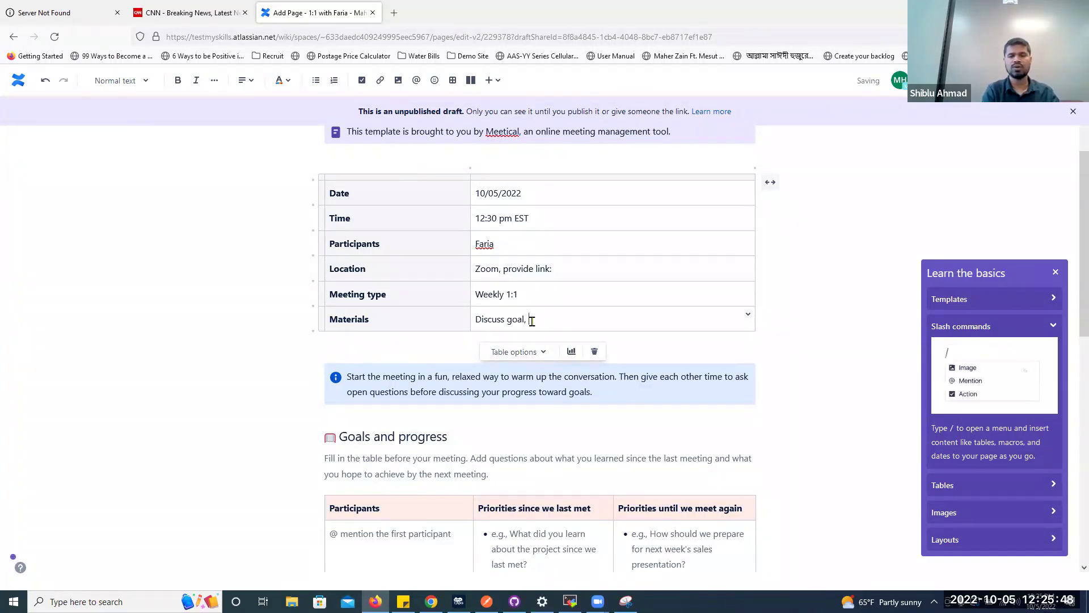
text(issues, and )
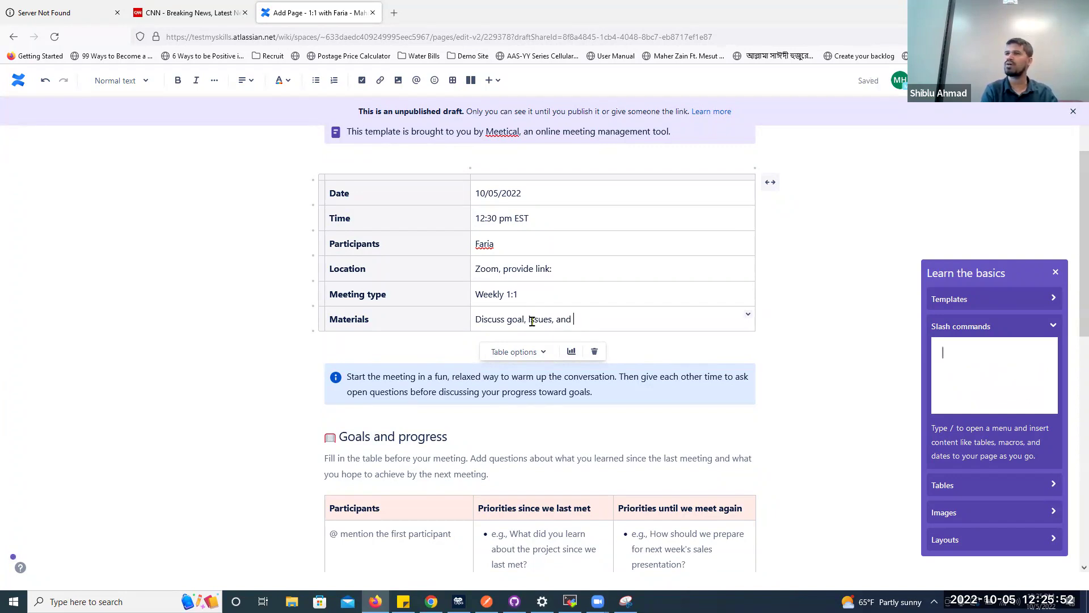
text(oppor)
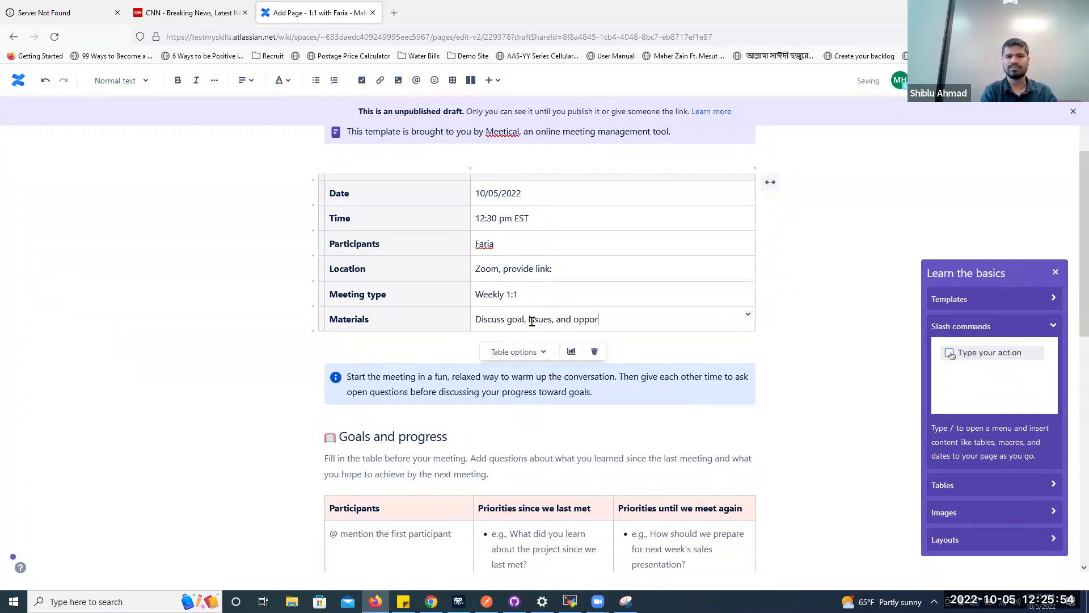
text(tunities)
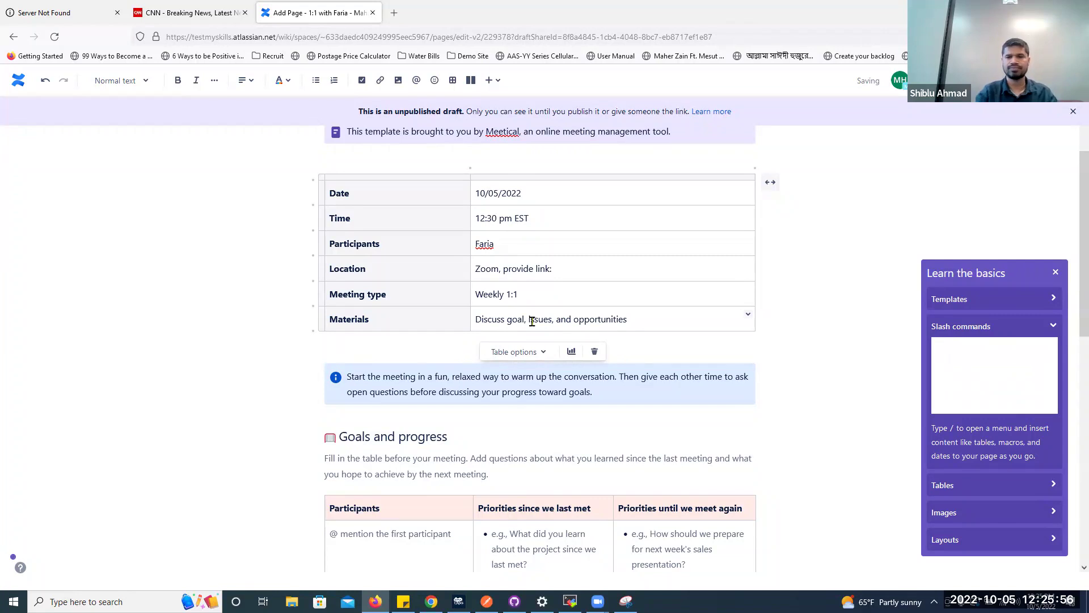
scroll(534, 363, down, 2)
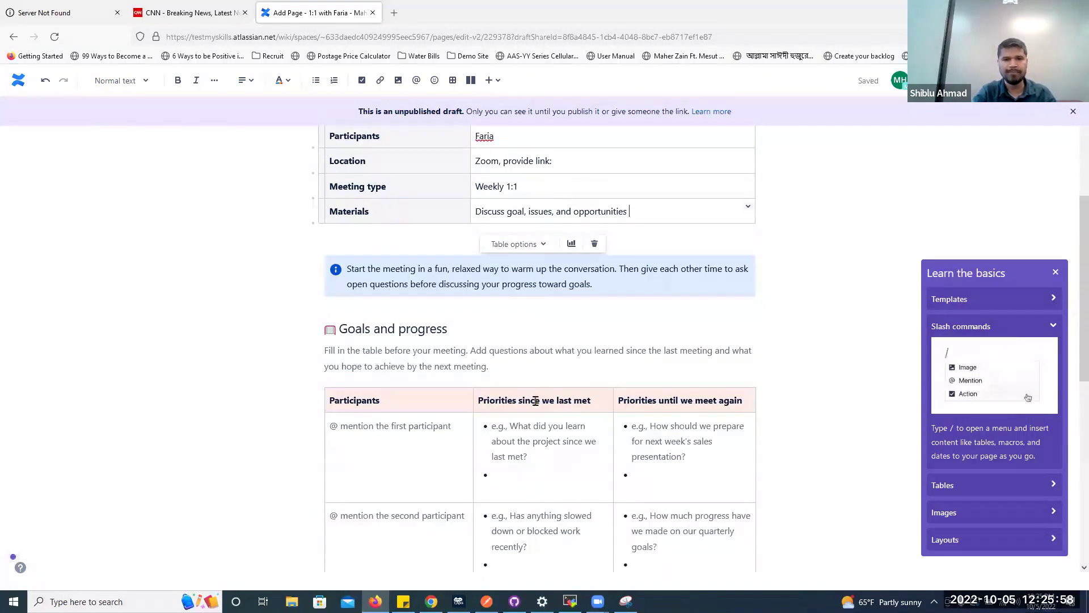
Add the participant's name and the question 'What did you work on since last meeting'
scroll(535, 401, down, 2)
click(413, 318)
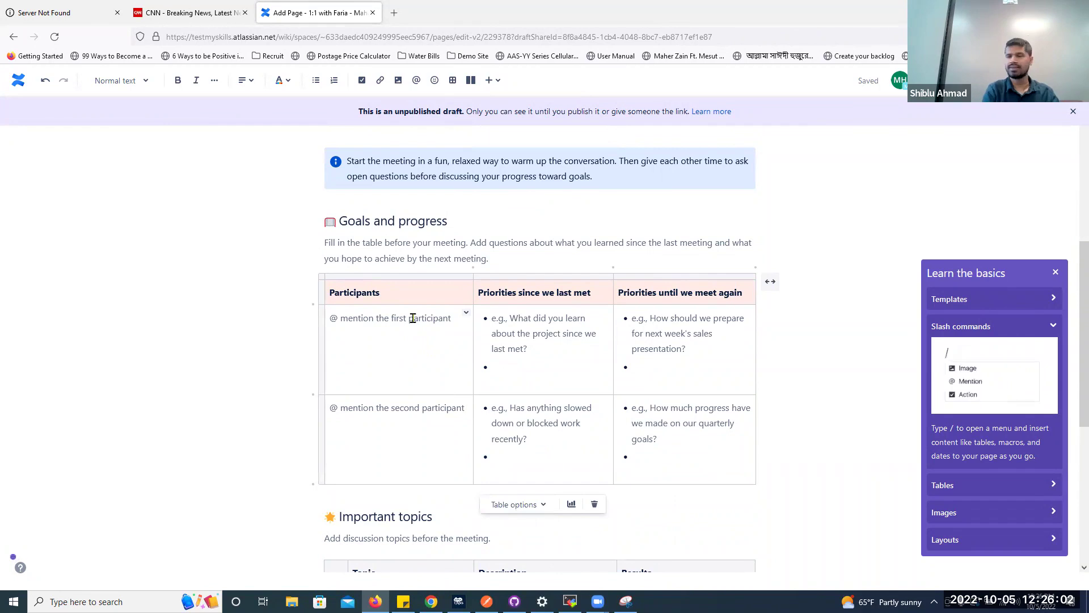
text(Faria)
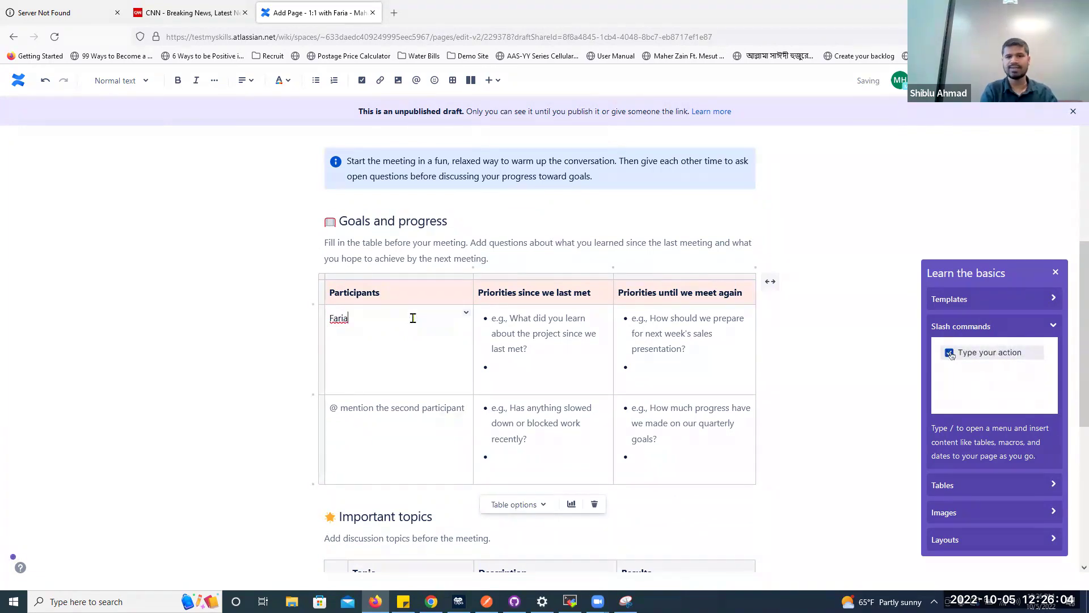
key(Tab)
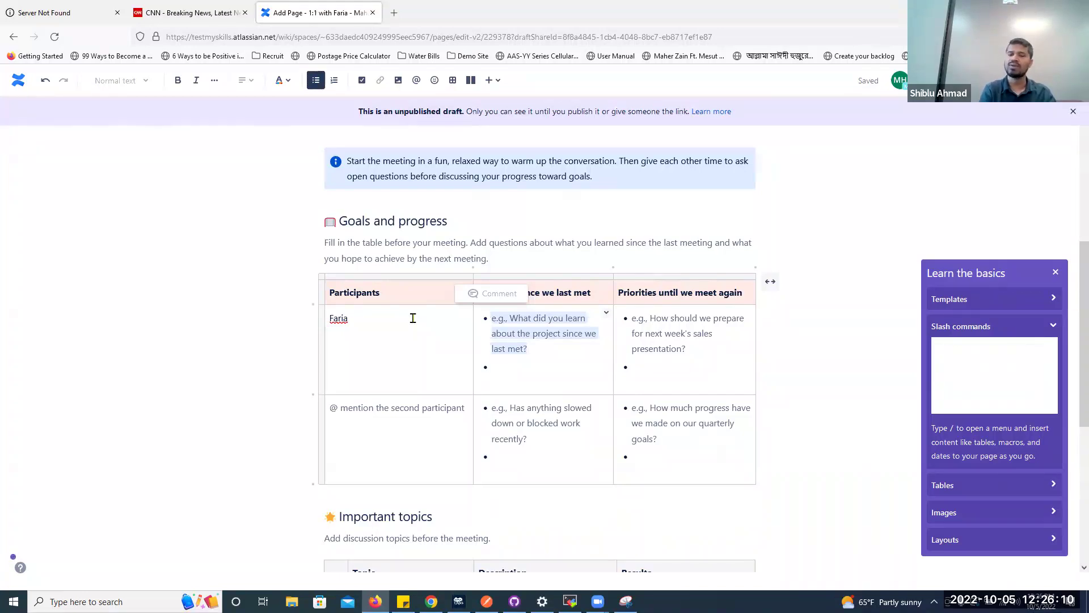
text(tes)
key(BackSpace)
key(BackSpace)
key(BackSpace)
text(What did yo)
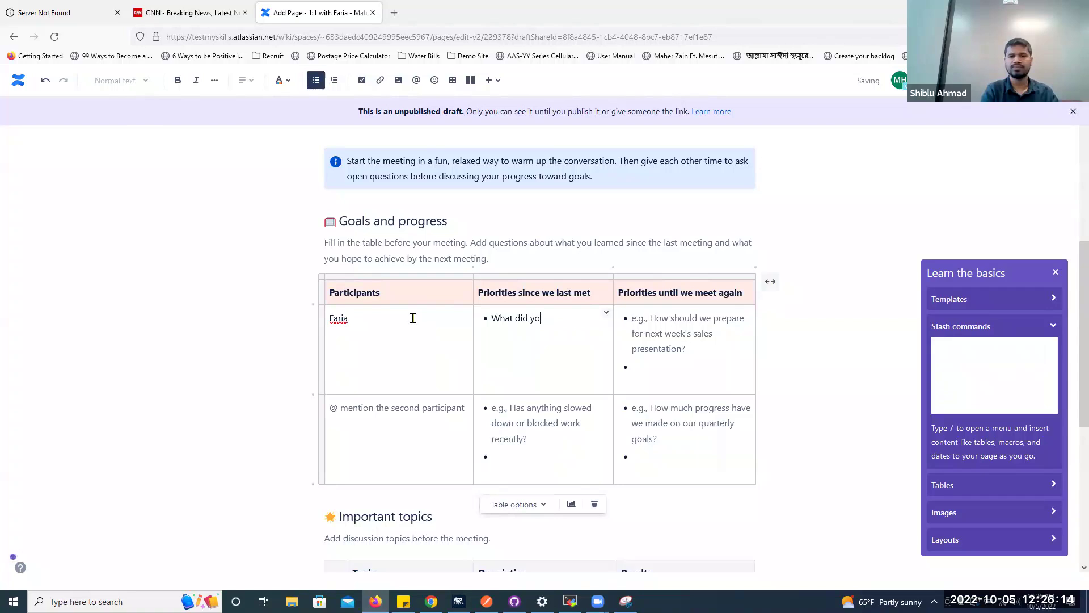
text(u work on since last meeting)
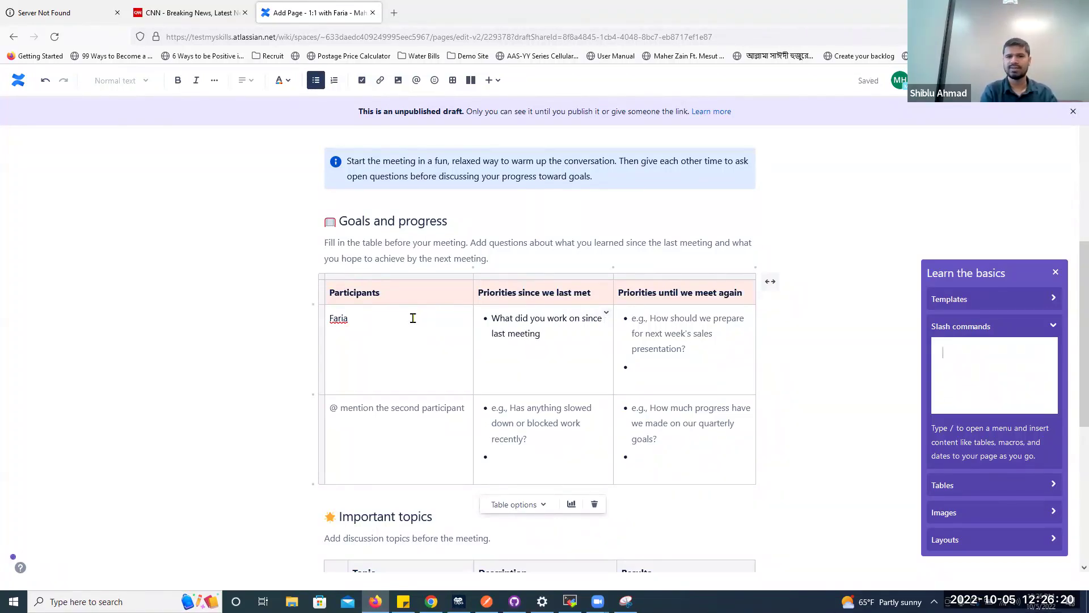
Replace the next-priorities placeholder with 'Improve user stories writing, estimating and prioritizing'
click(681, 347)
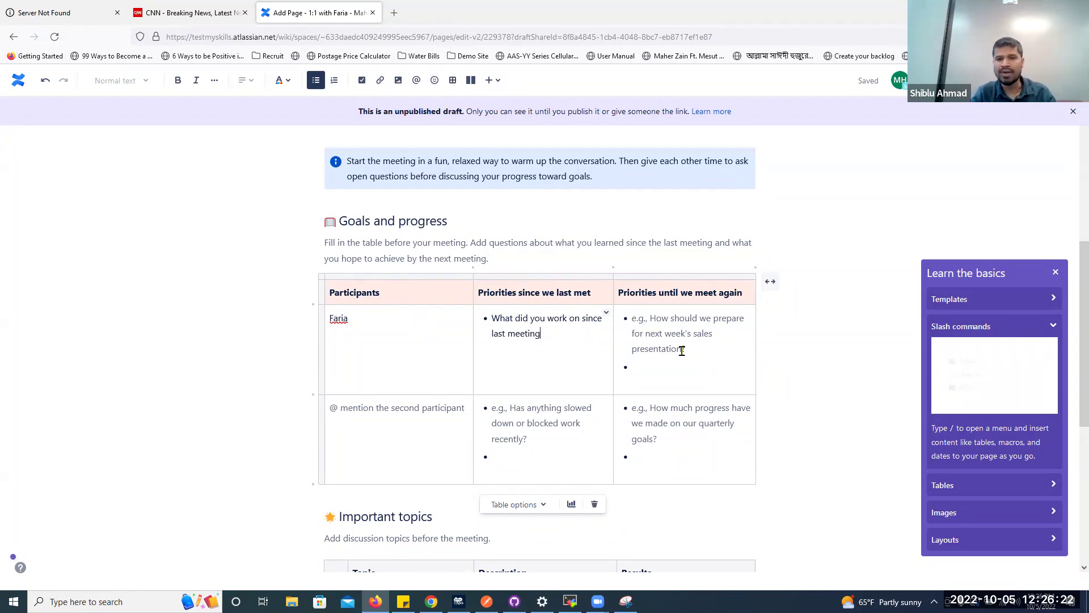
text(Im)
drag(696, 348, 627, 316)
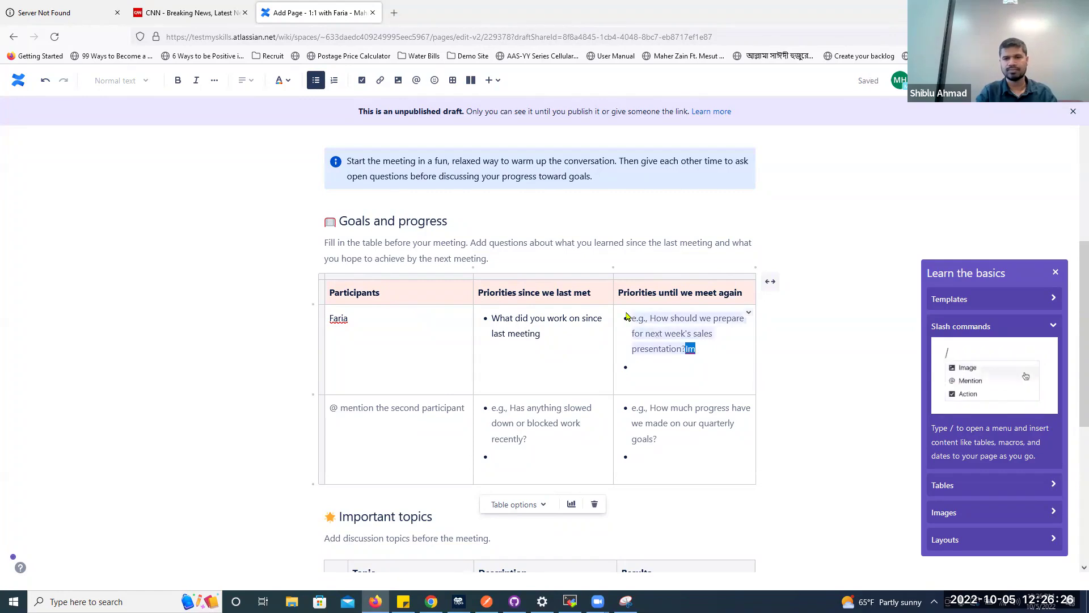
text(Improve)
key(BackSpace)
key(BackSpace)
text(user stories writing, es)
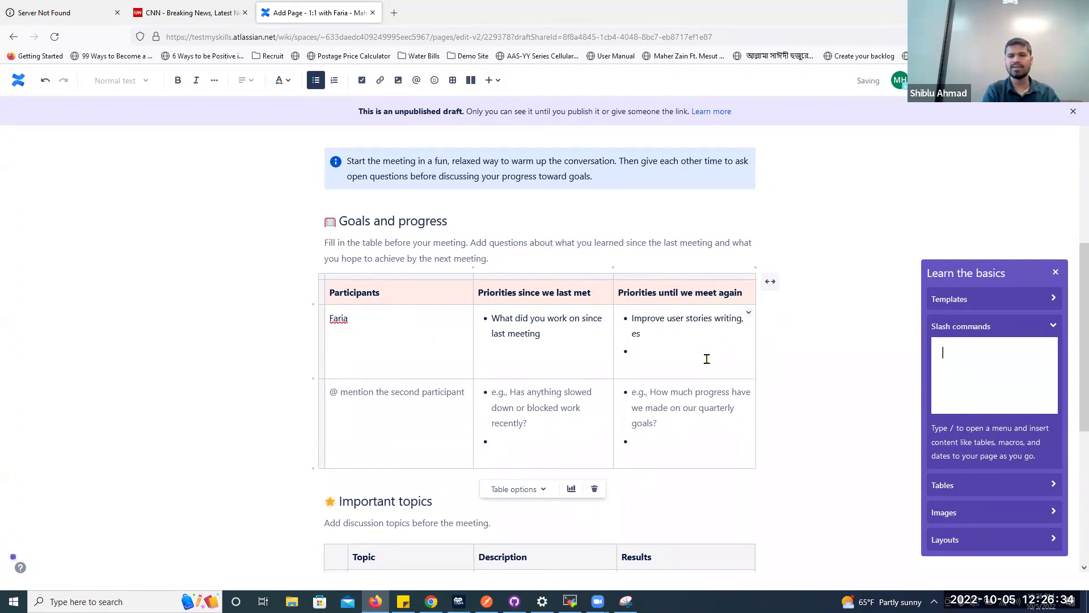
text(timating and)
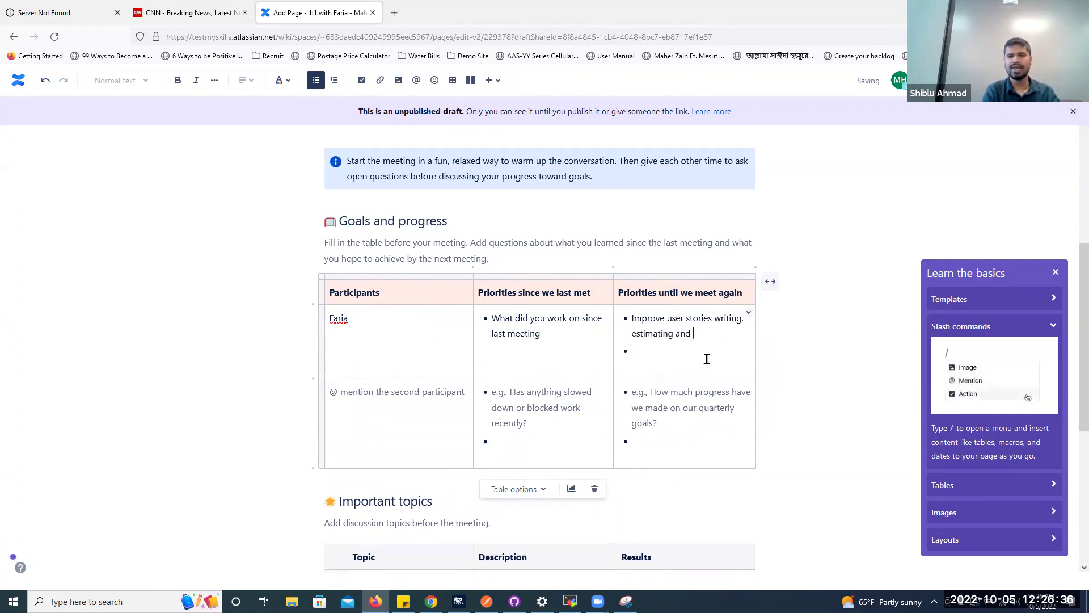
text( prioritizing)
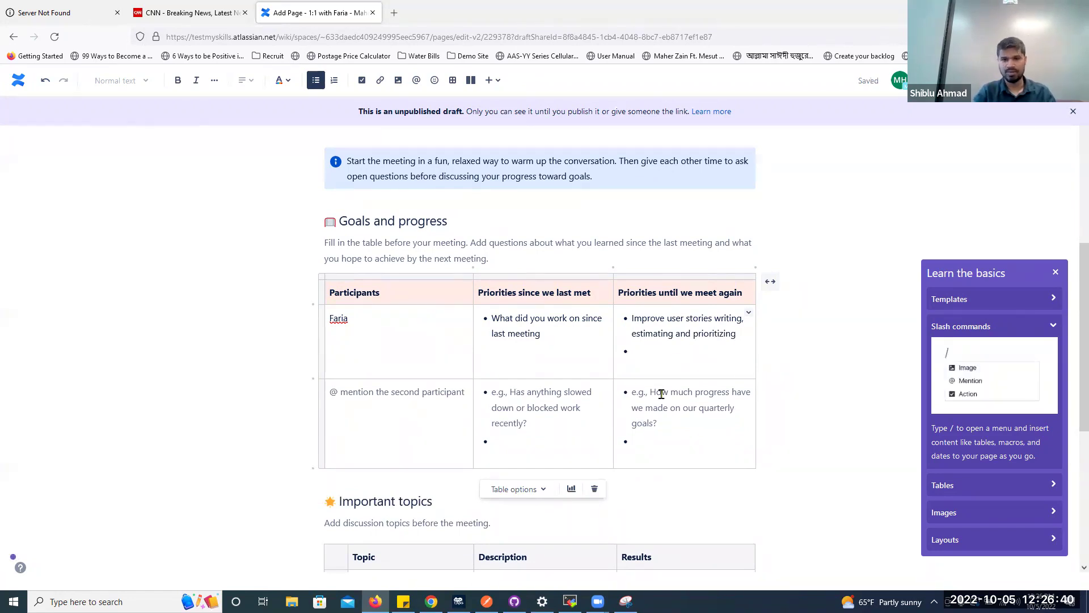
key(BackSpace)
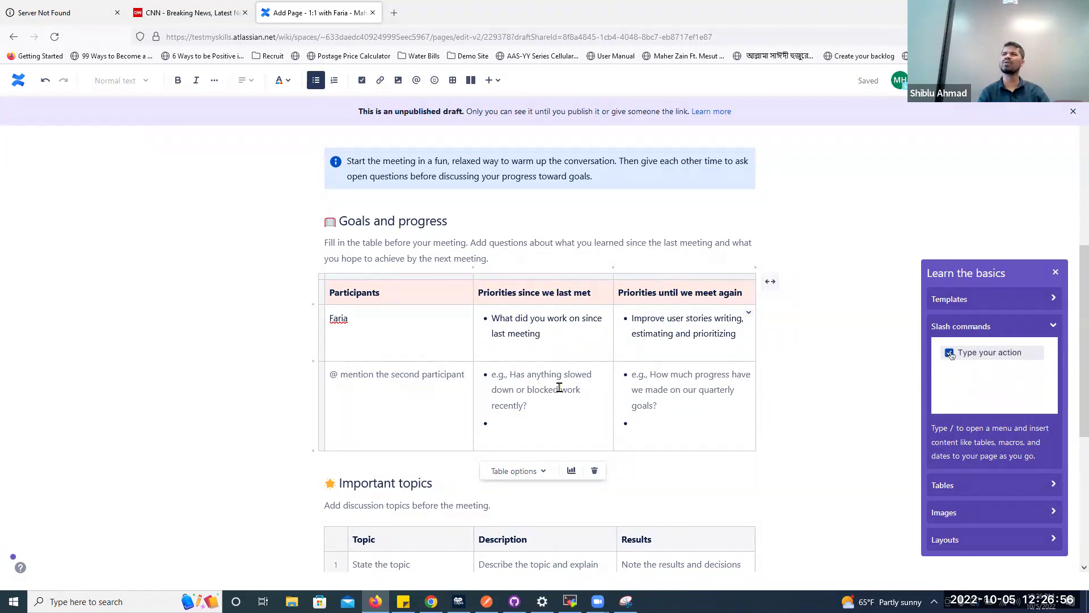
Add topic 'Project situation' describing the ongoing chat feature needing improvements, updates and bug fixes
scroll(560, 387, down, 2)
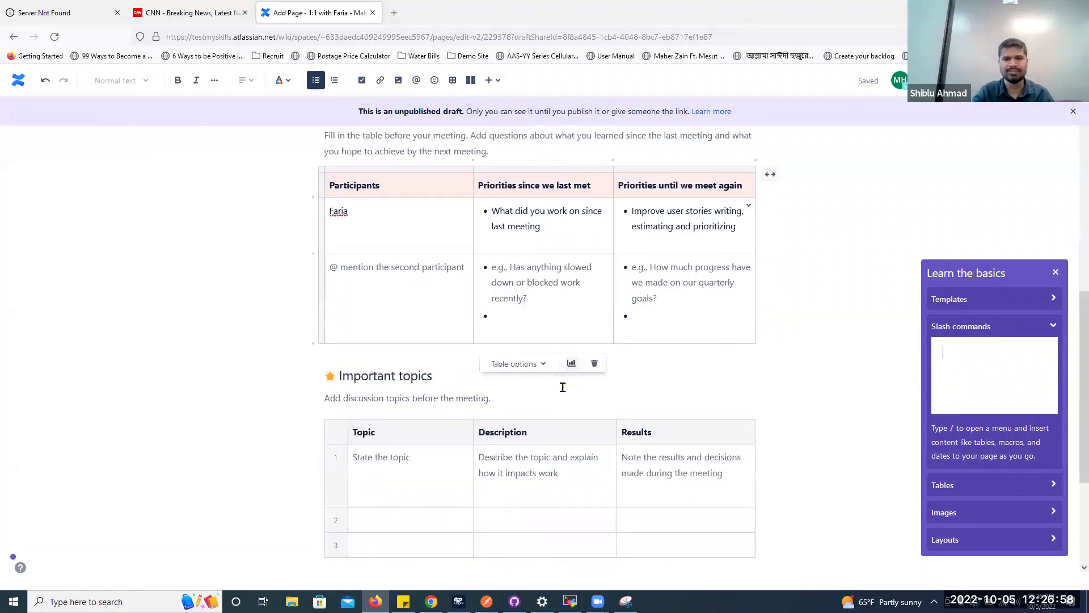
scroll(560, 422, down, 2)
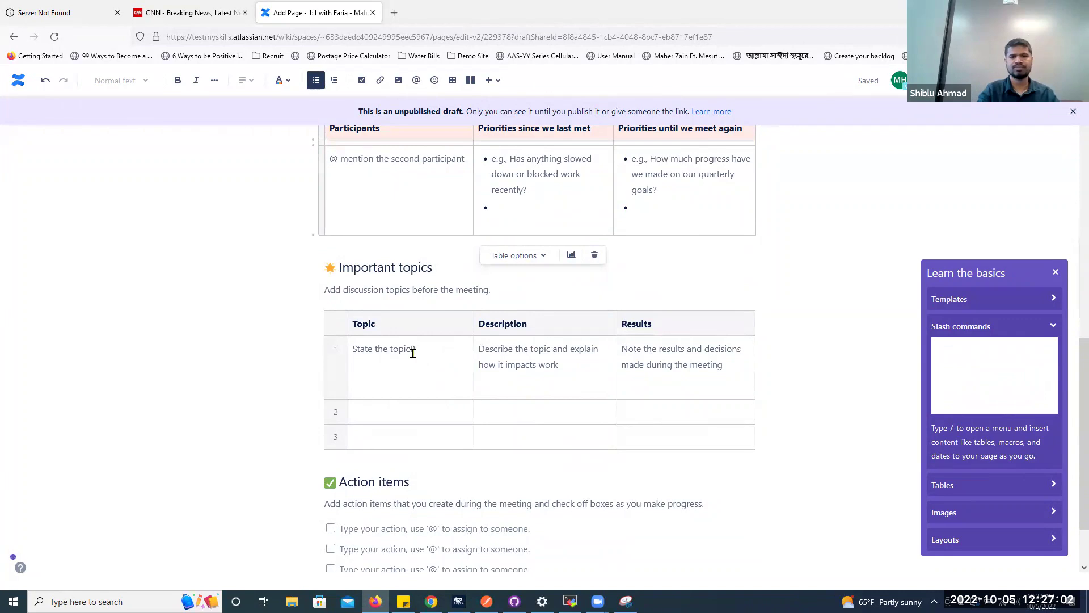
click(366, 357)
text(Project situation)
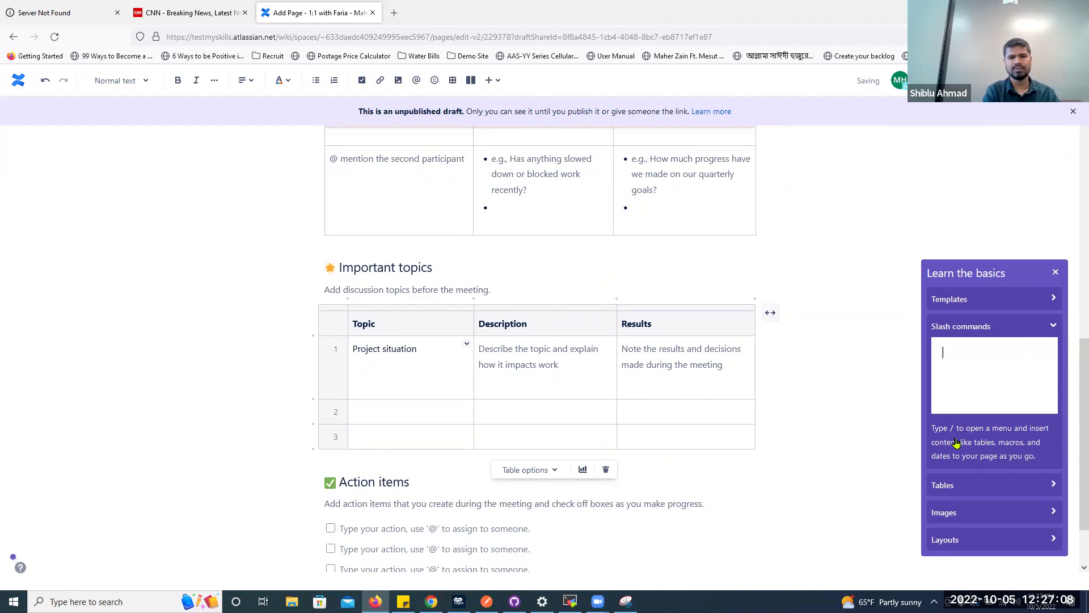
key(Tab)
text(ONe)
key(BackSpace)
key(BackSpace)
key(BackSpace)
text(Feature name: Ch)
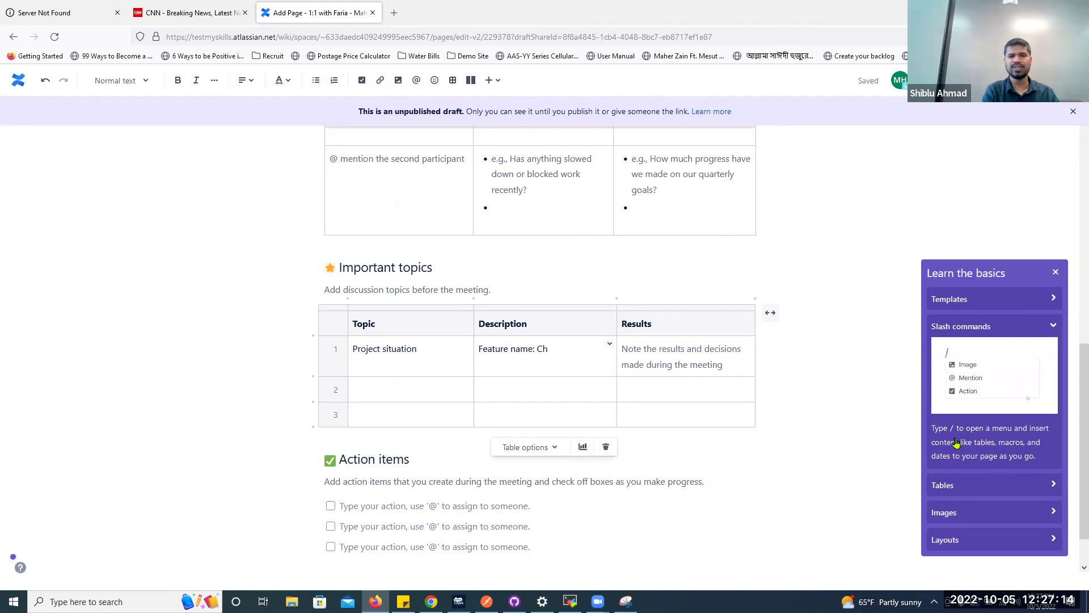
text(at is on-g)
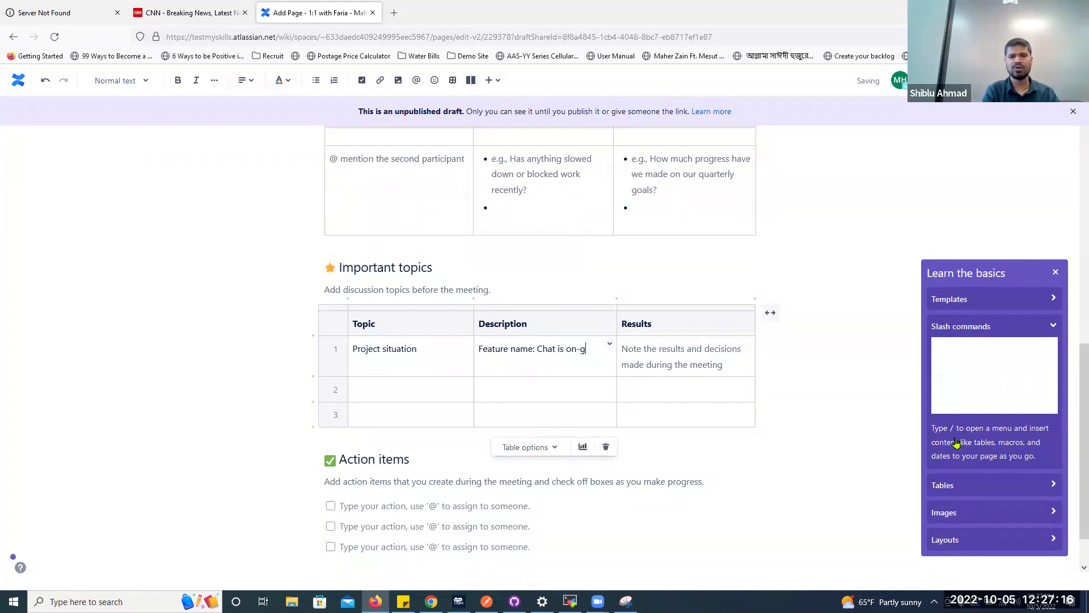
text(oing that nee)
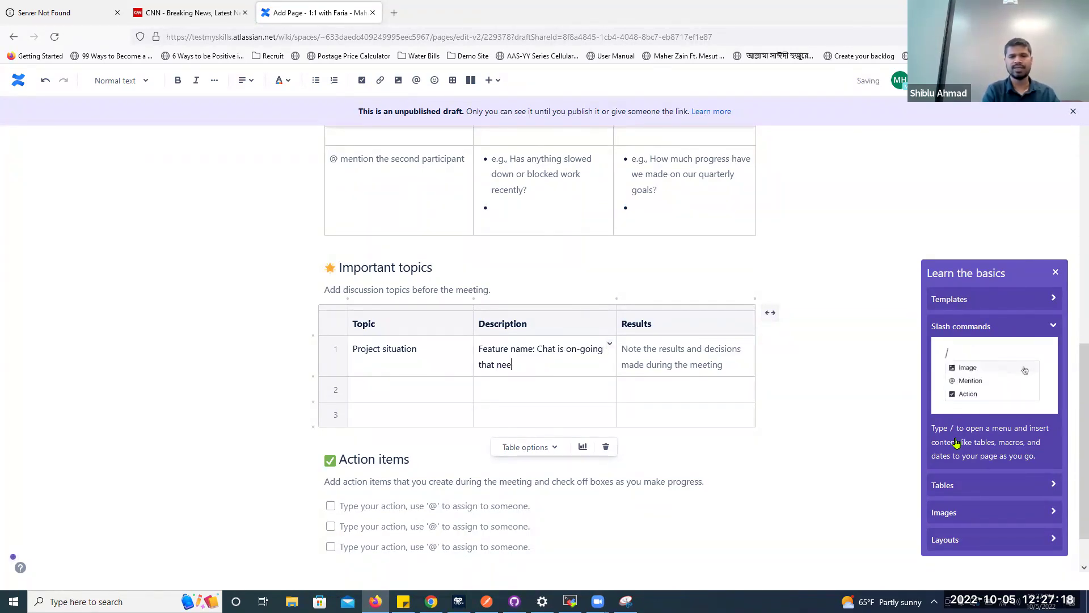
text(d to be improve)
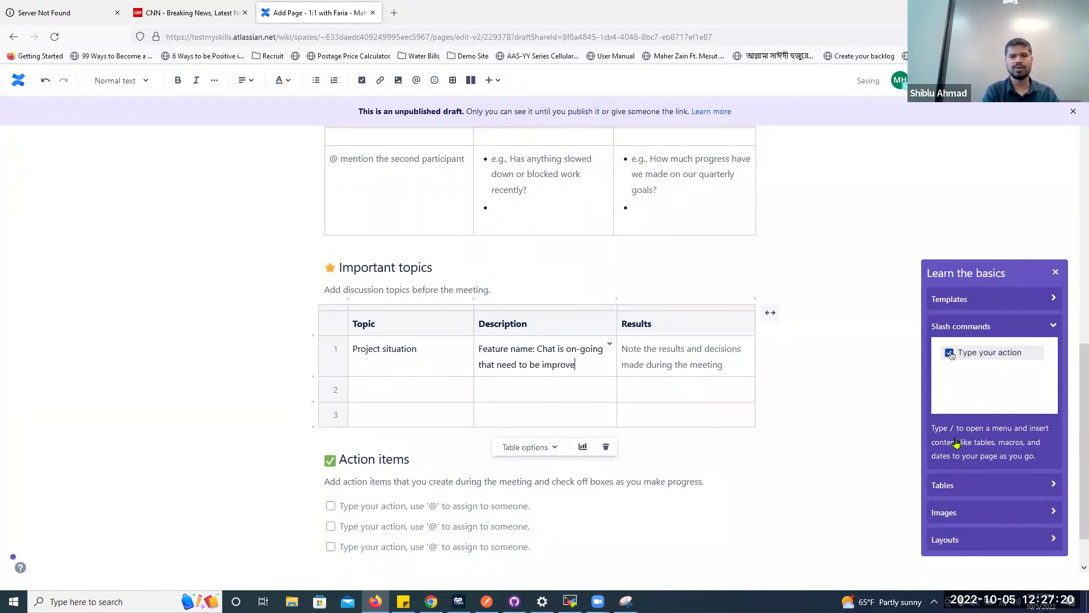
text(, update and bug fix)
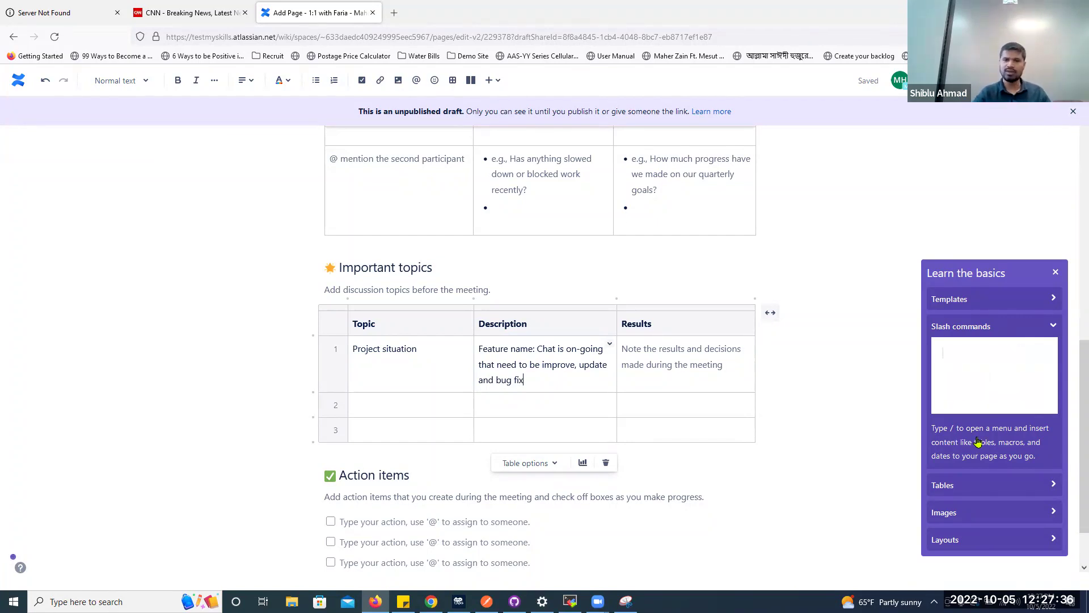
Write Results about the chat app's current issues and improving user experience and functionality
click(717, 368)
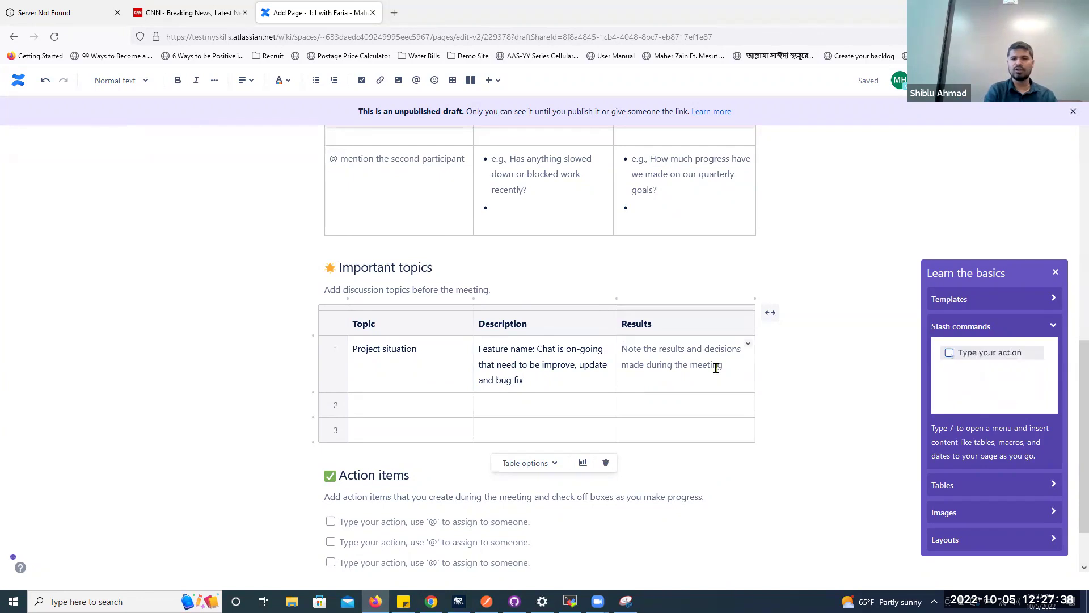
text(Cuirrently, ther)
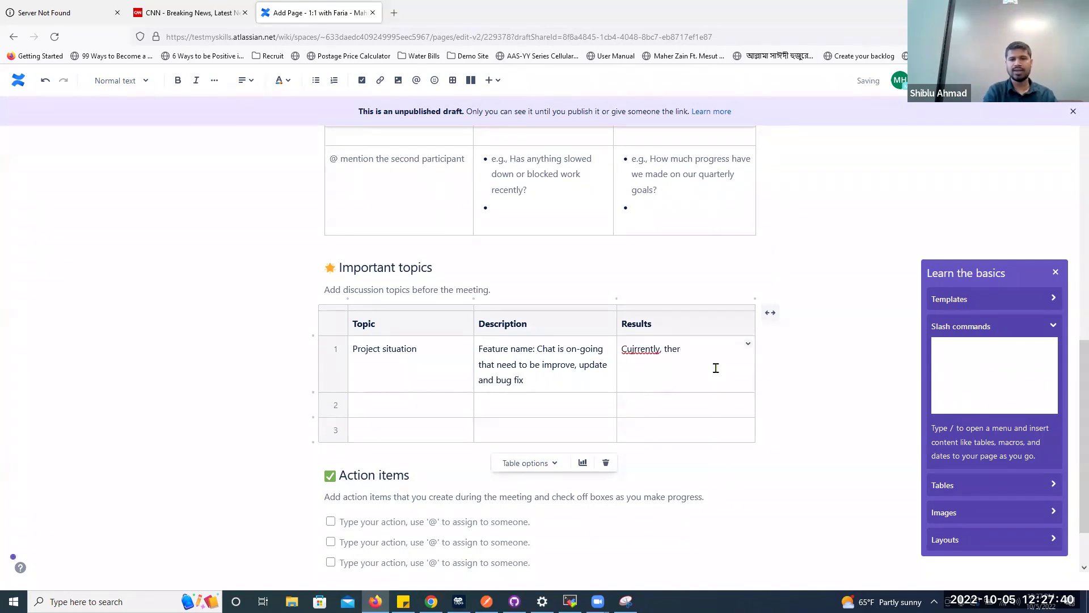
text(e are series of is)
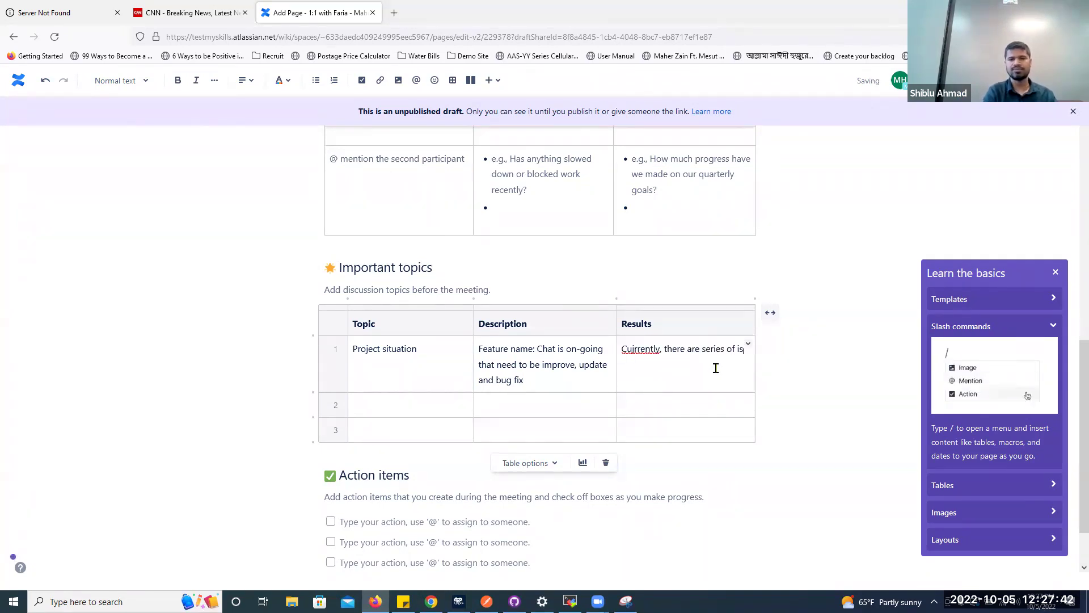
text(sues on the chat app,)
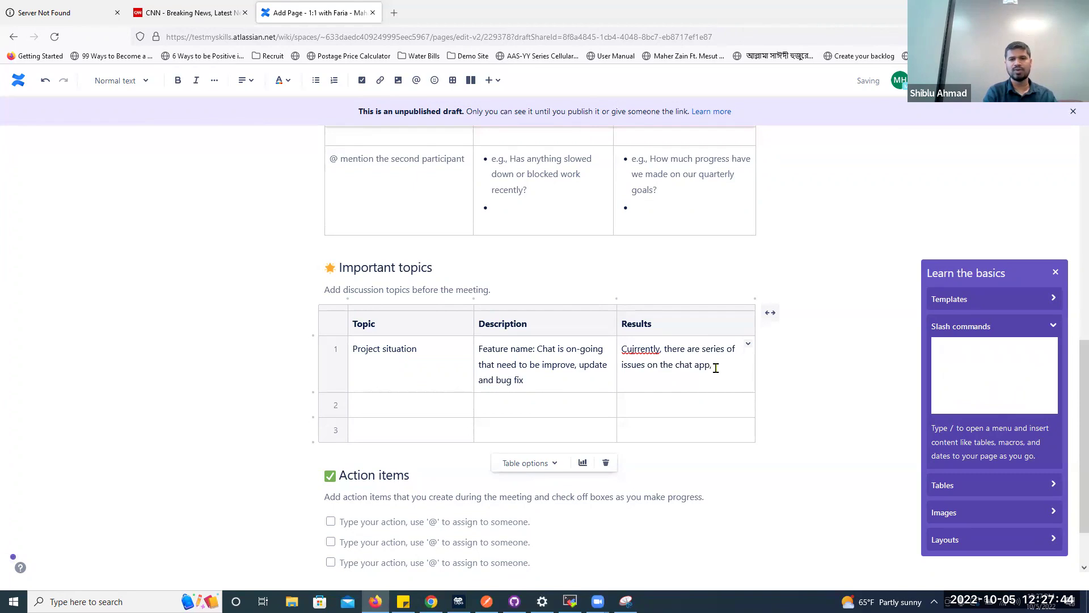
text( by)
key(BackSpace)
key(BackSpace)
key(BackSpace)
key(BackSpace)
text(. It will be improved user)
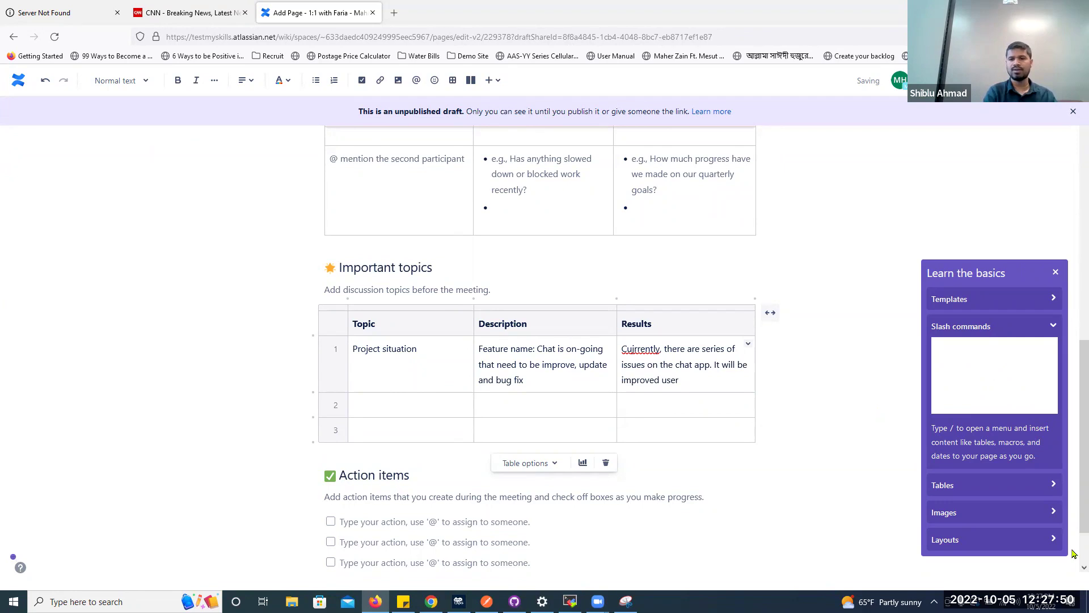
text( exp)
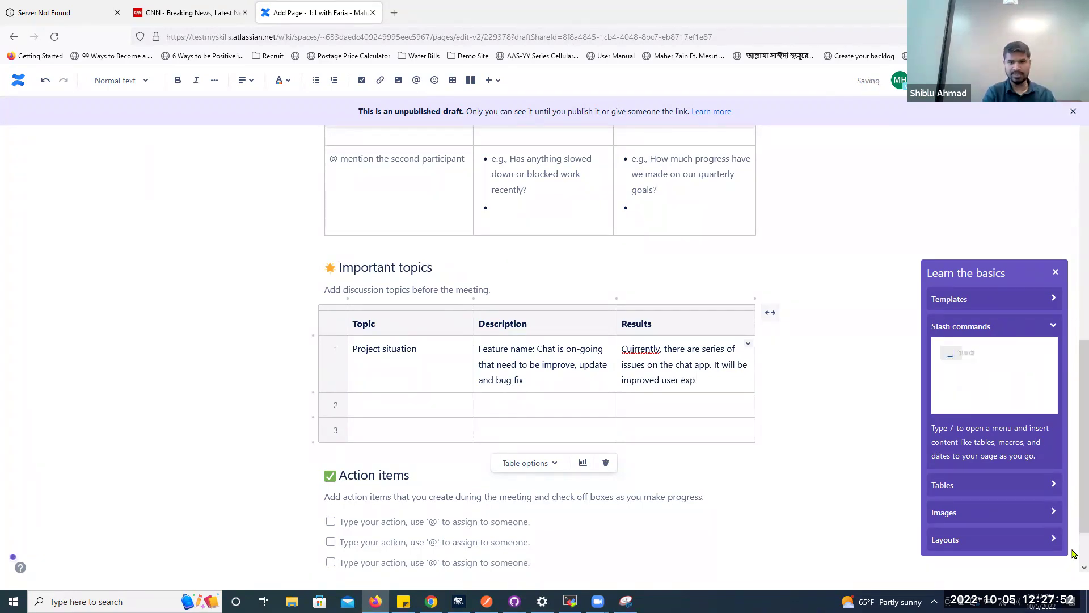
text(erience and fucnionlity that has other ch)
text(plication provies.)
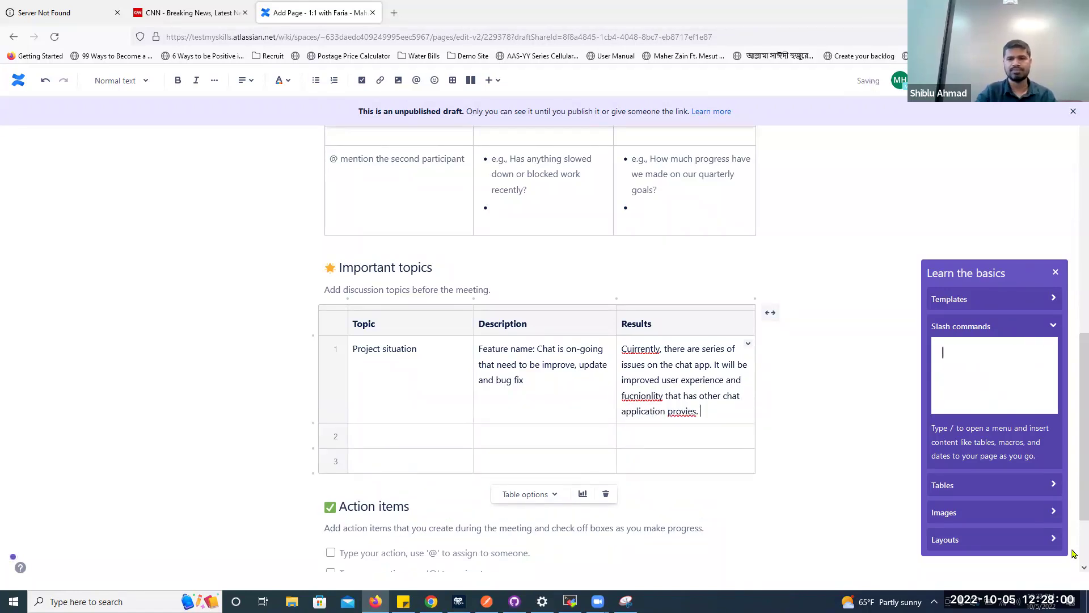
Correct the misspellings to 'provides', 'Currently' and the suggested spelling of functionality
right_click(681, 413)
click(732, 159)
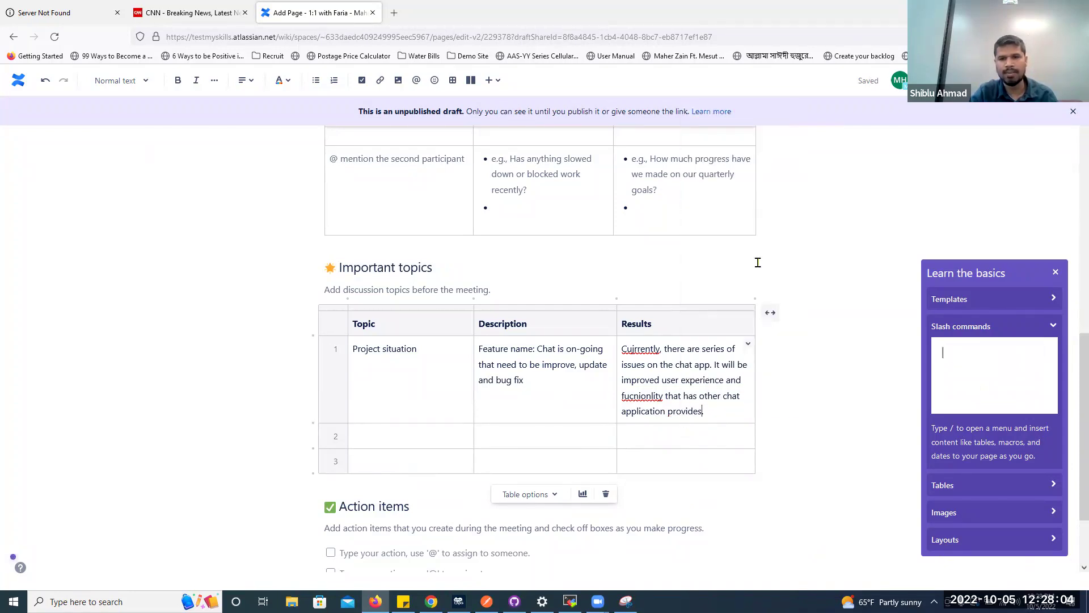
right_click(642, 348)
click(664, 357)
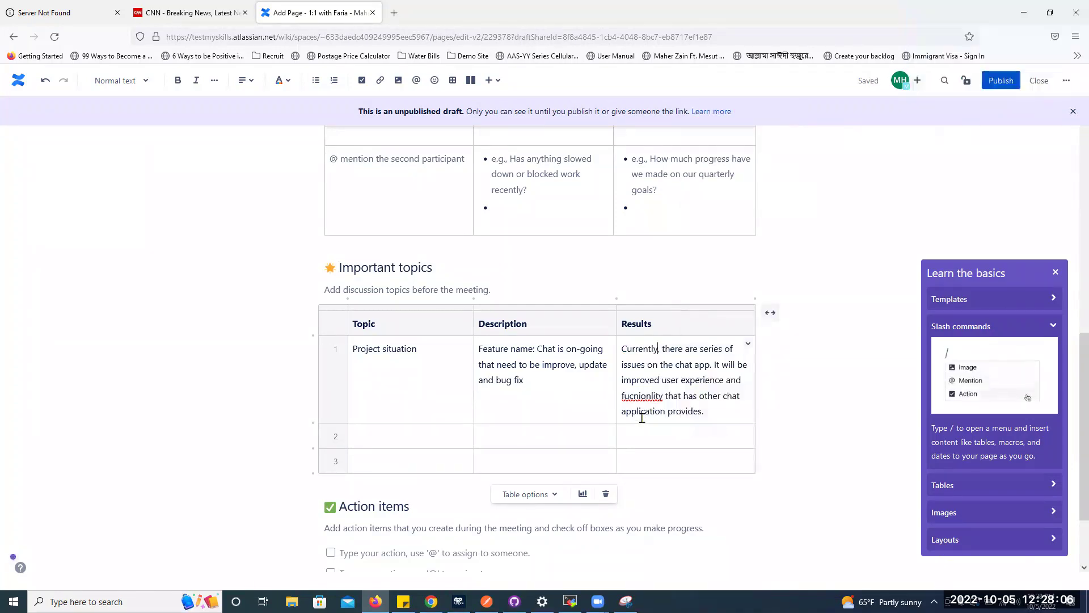
right_click(644, 397)
click(703, 166)
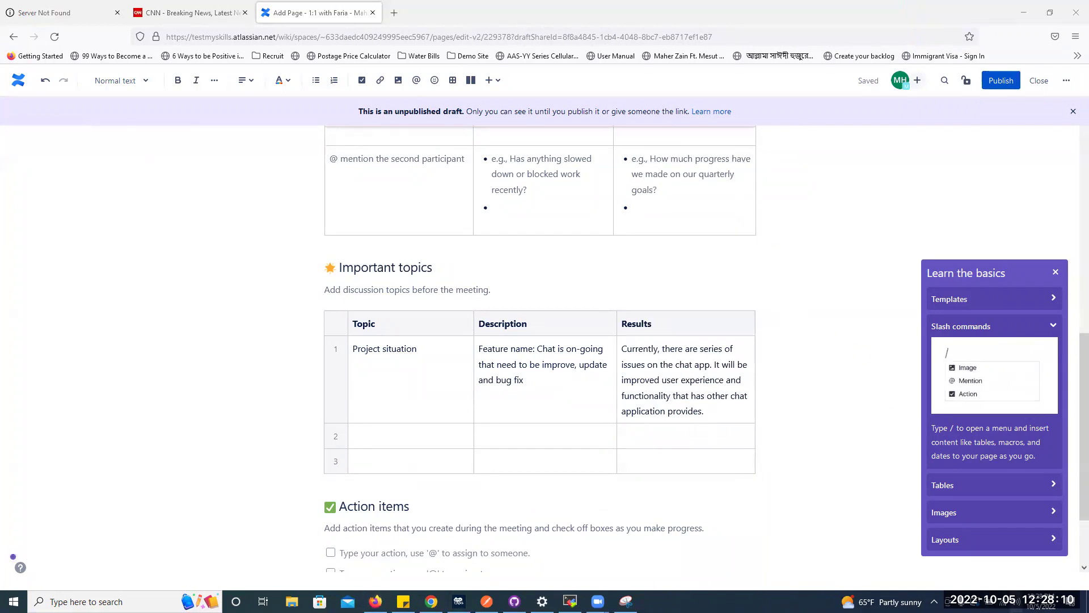
click(990, 601)
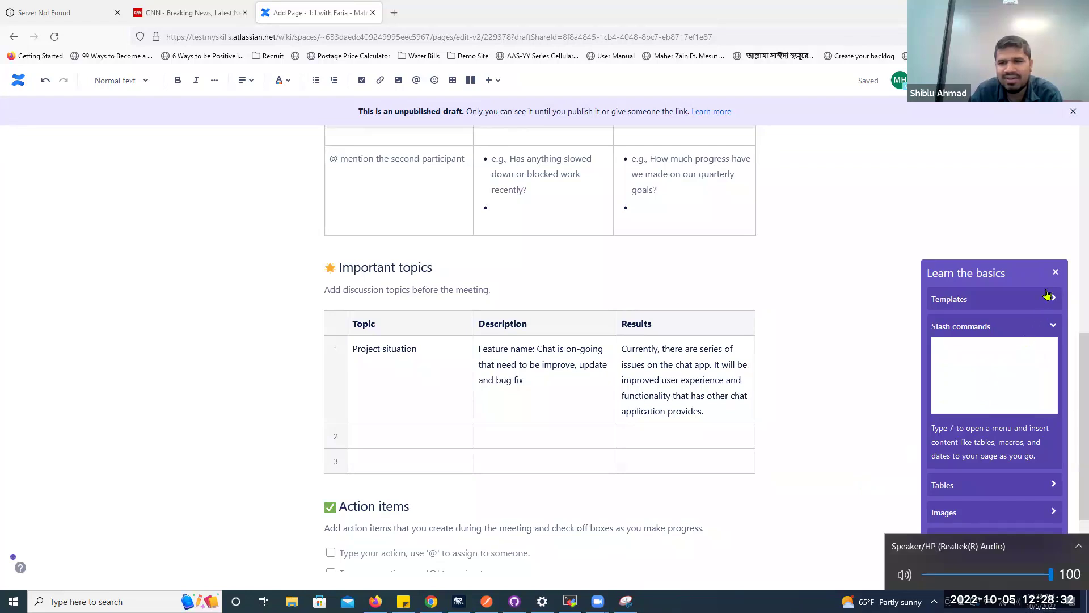
Close the Learn the basics panel and dismiss the 'Need a refresher?' tip
click(1056, 273)
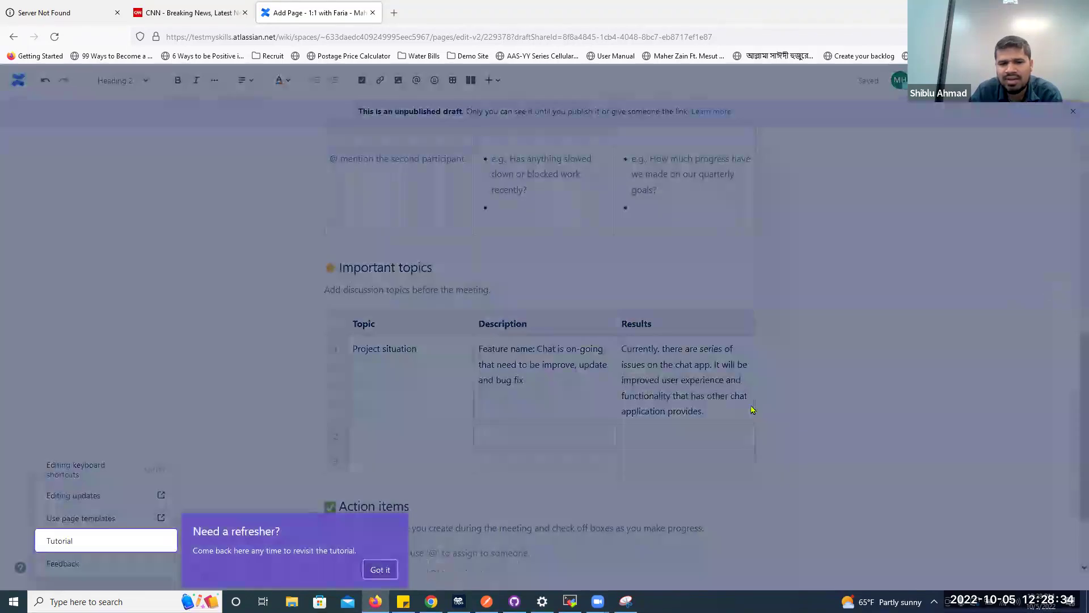
click(380, 569)
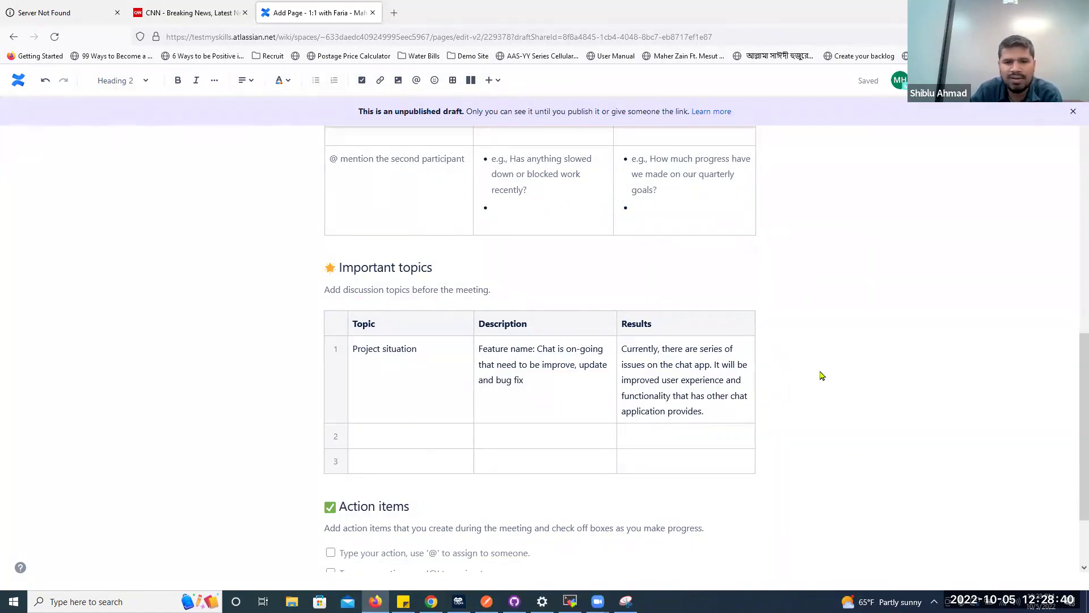
scroll(835, 354, down, 2)
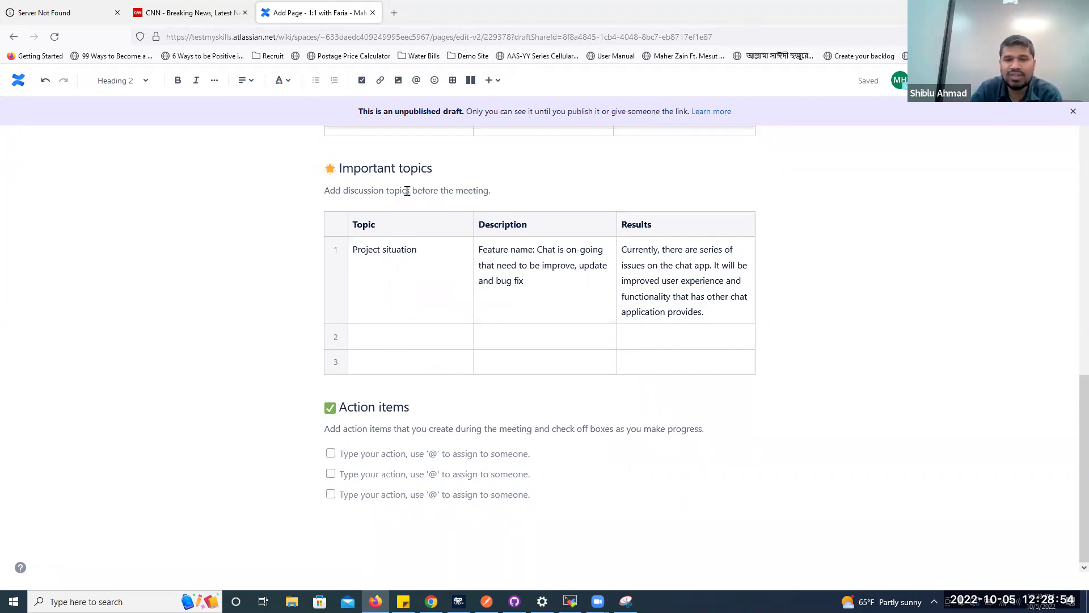
Add a checked action item asking the colleague to finish the chat feature by 10/31
click(331, 453)
click(397, 453)
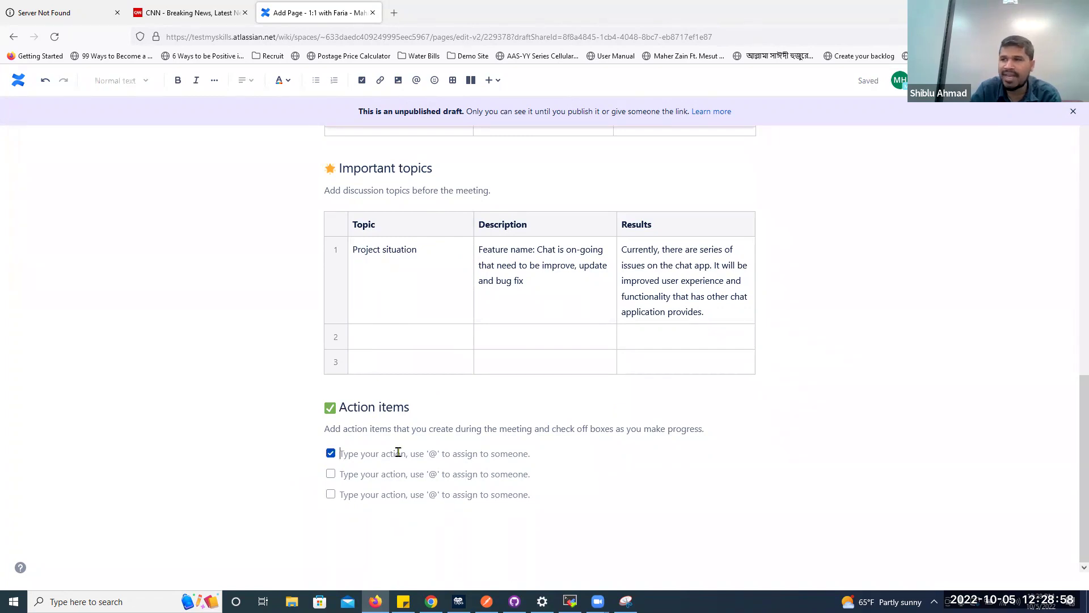
text(@fari)
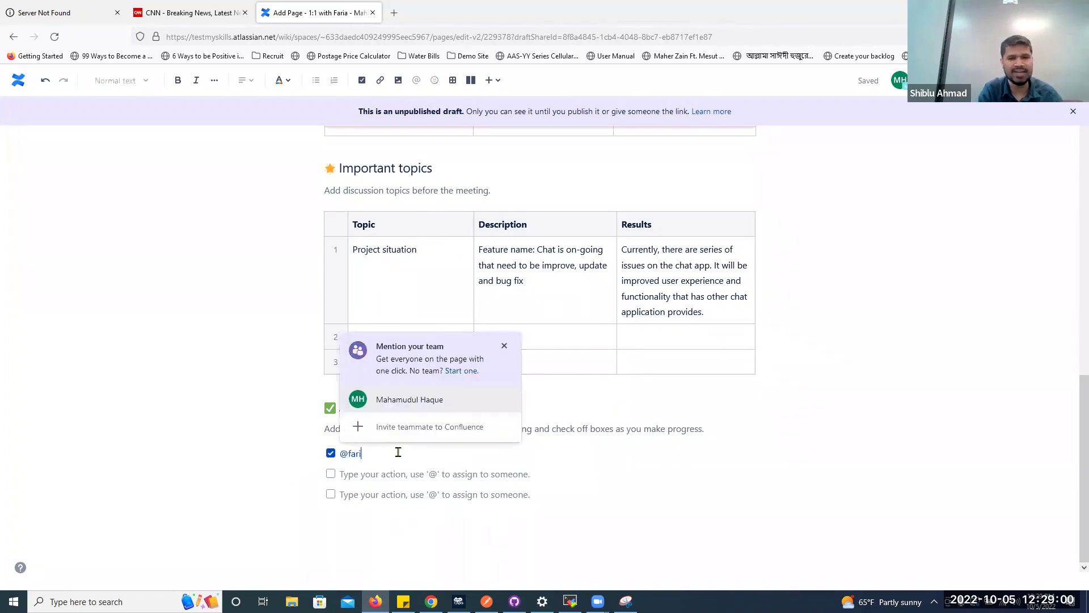
key(BackSpace)
key(BackSpace)
key(BackSpace)
key(BackSpace)
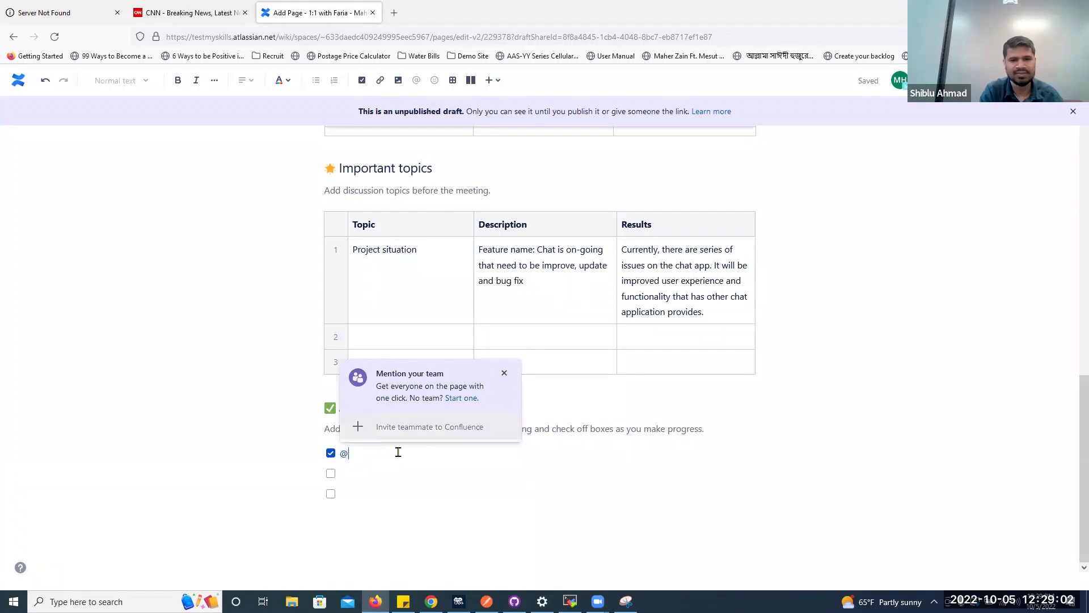
key(BackSpace)
text(Farid)
key(BackSpace)
text(a, )
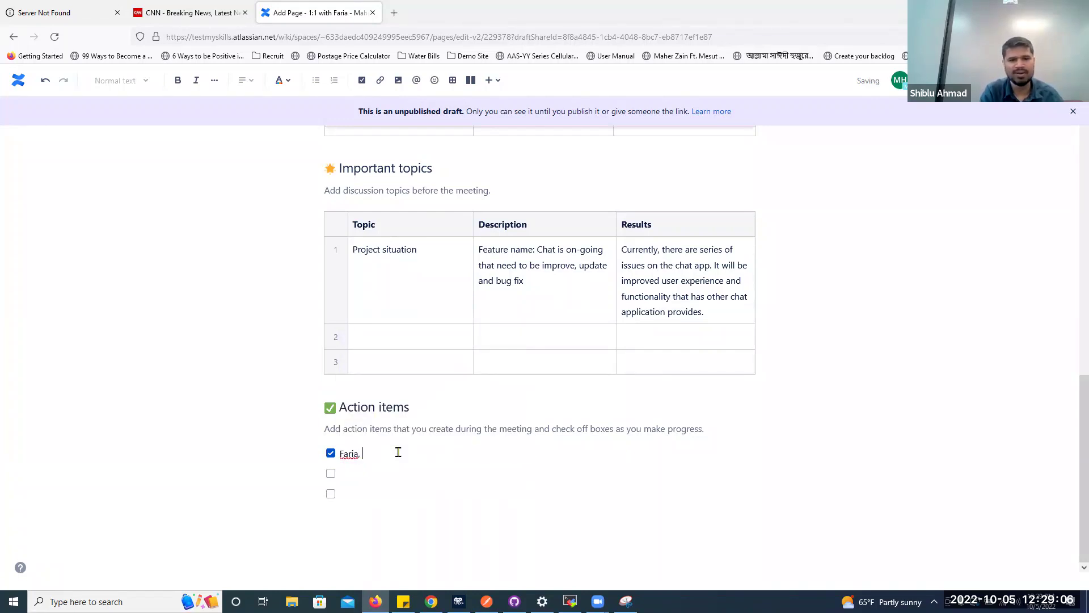
text(please get done the )
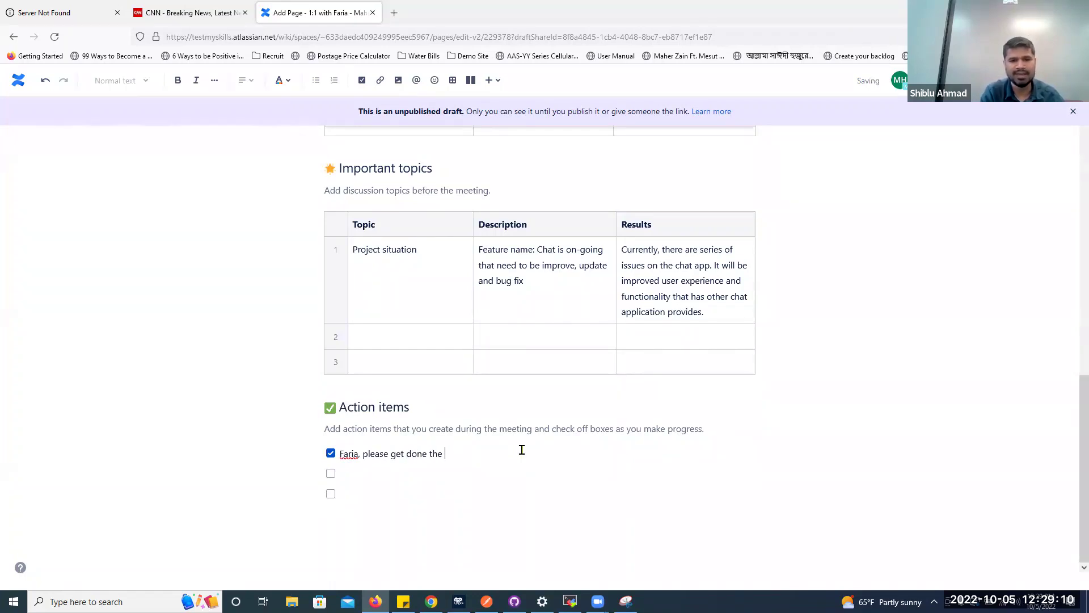
text(chat feature by)
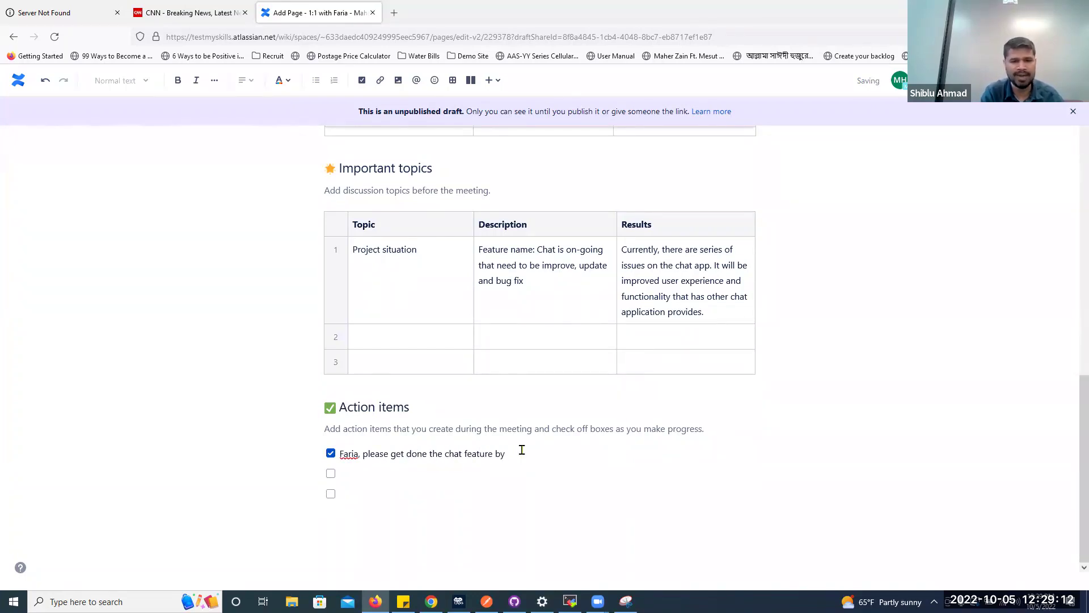
text( 10/31)
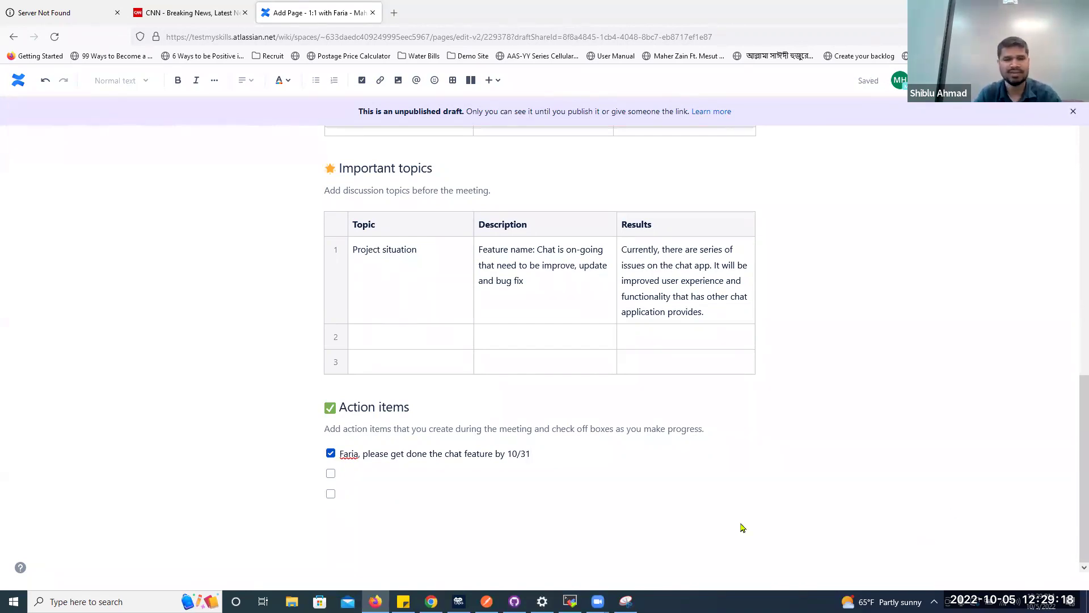
Add an action item to set up a bi-weekly show n tell from sprint outcomes, then publish
key(Down)
text(Fari)
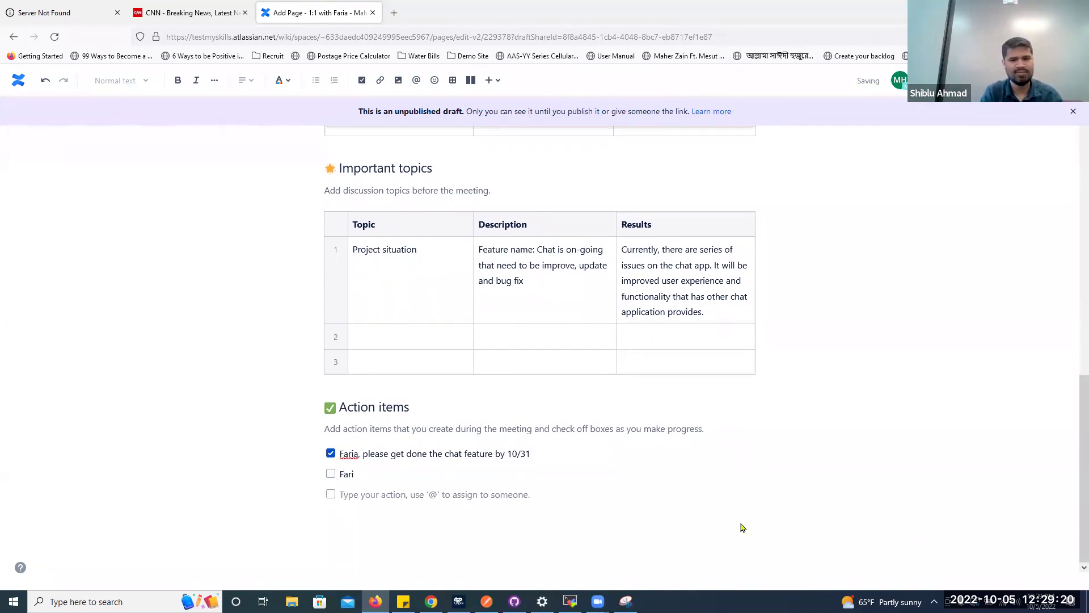
text(a set up show n tell bi-weekly based on the sprint outcome)
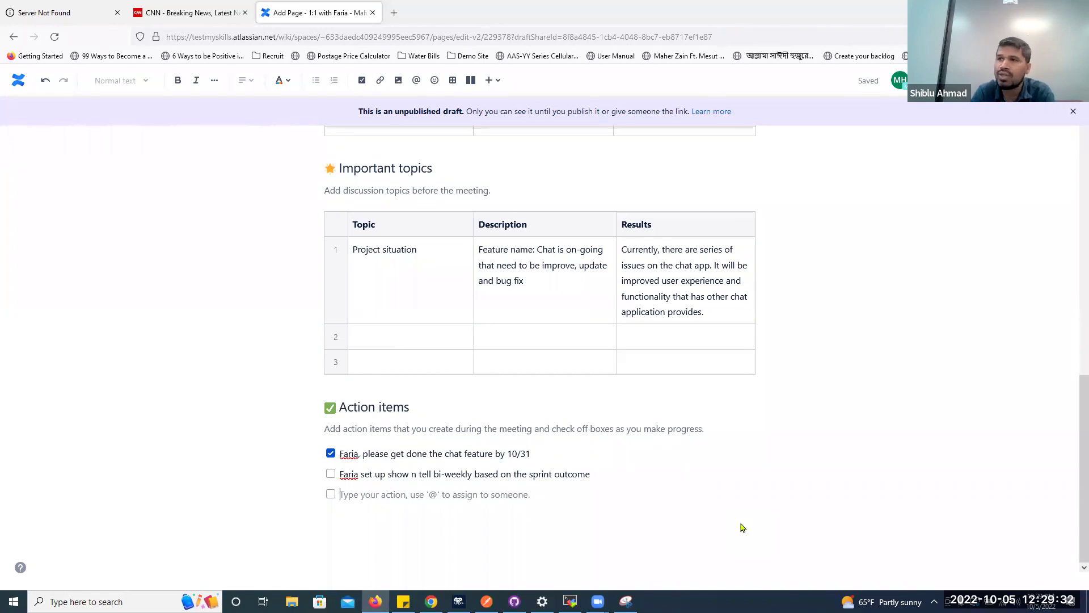
scroll(778, 386, up, 15)
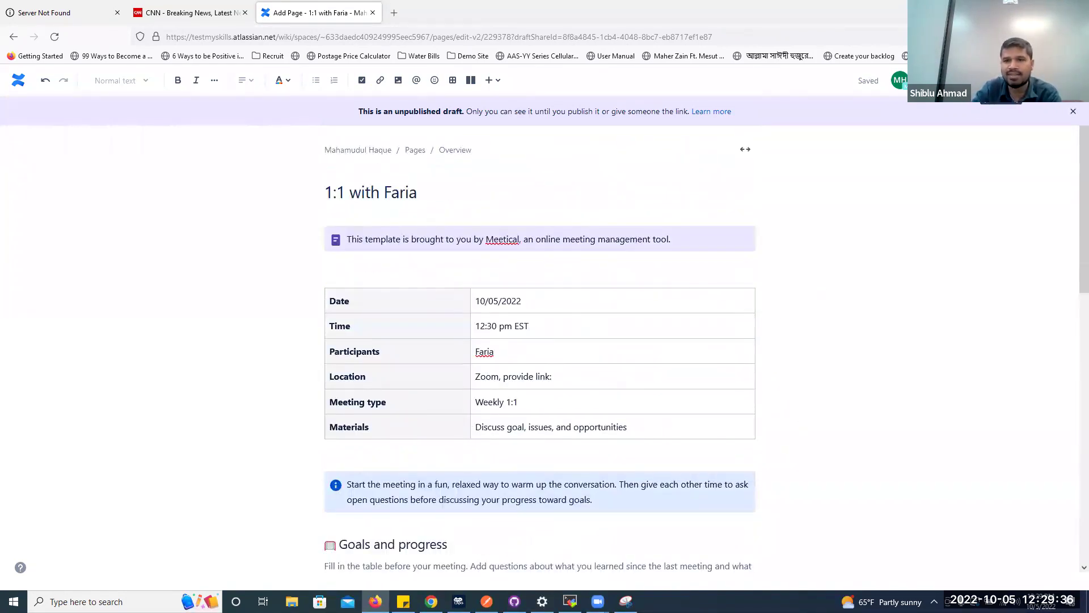
key(ctrl+s)
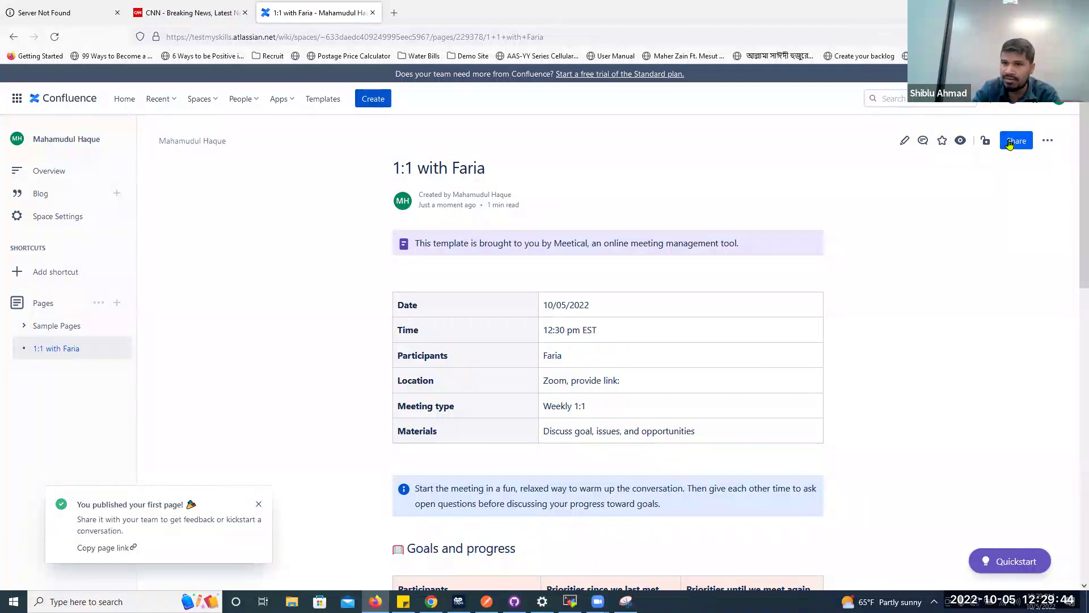
click(1048, 141)
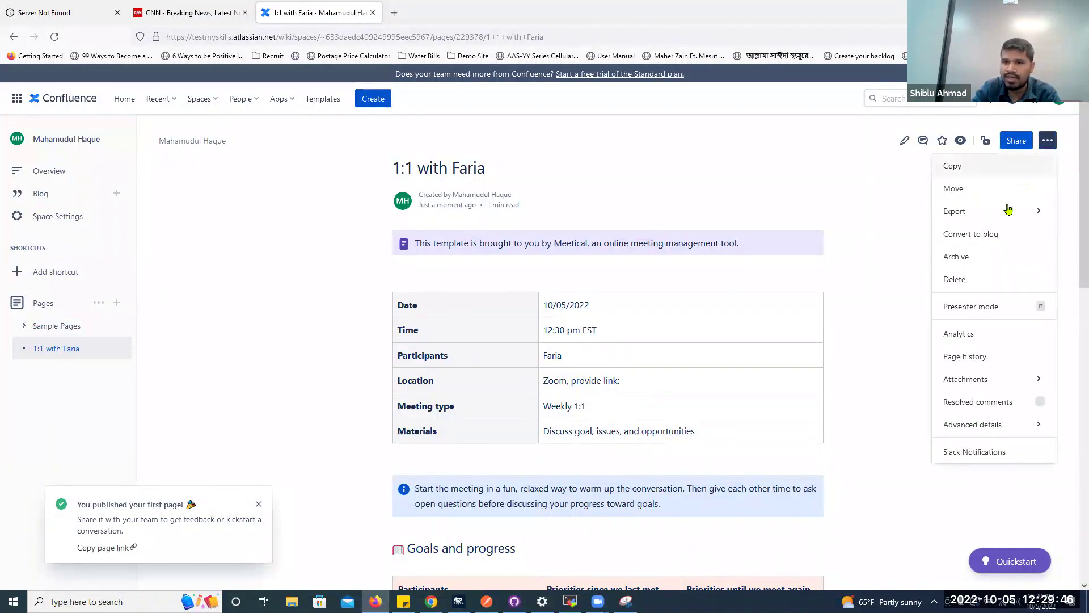
mouse_move(973, 213)
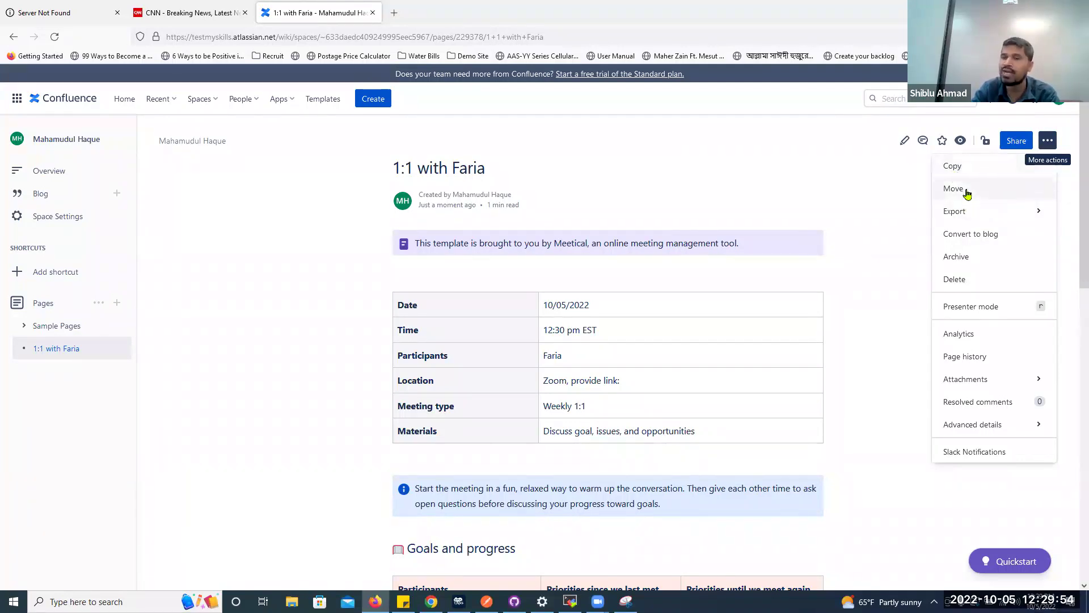
click(867, 188)
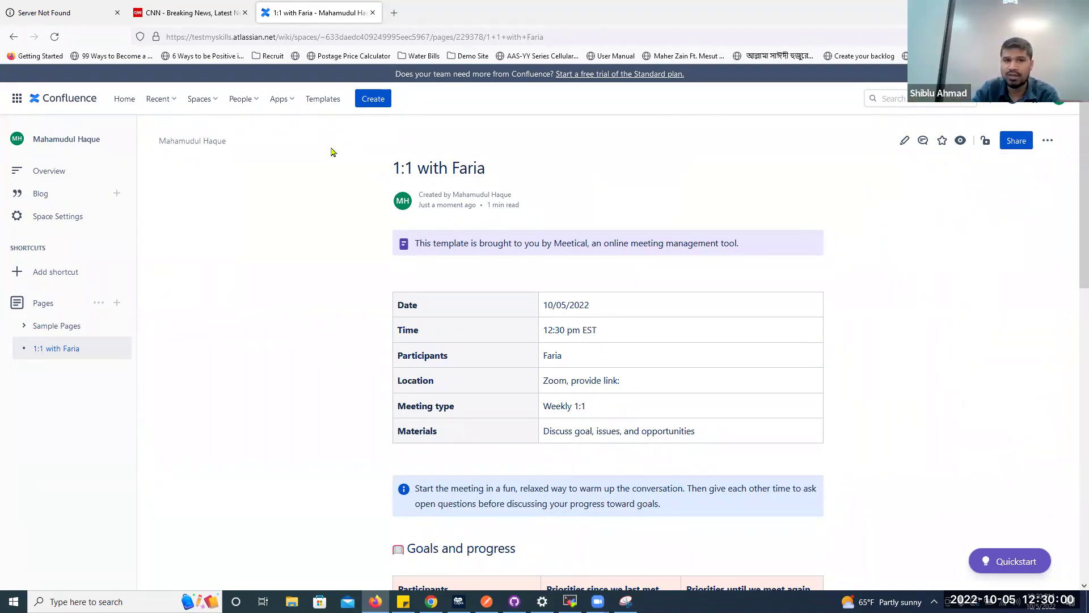
scroll(474, 358, down, 3)
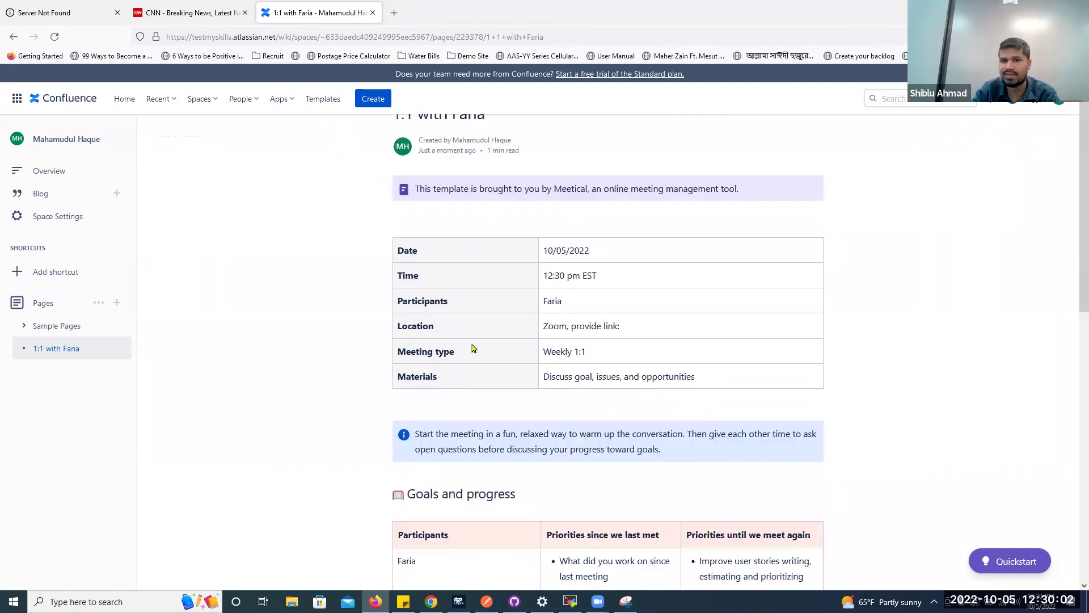
scroll(505, 324, down, 5)
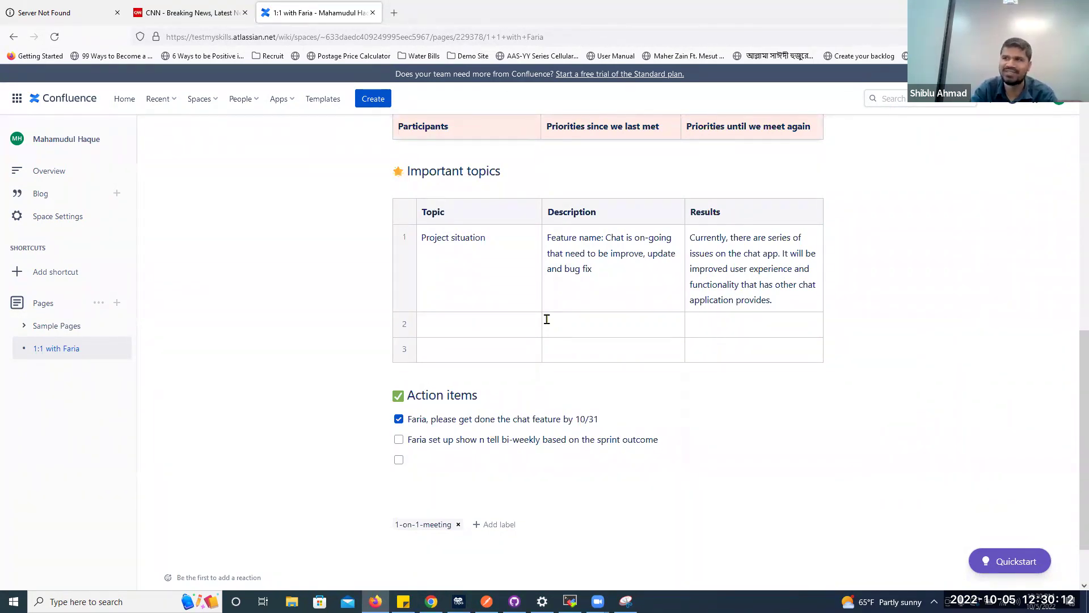
scroll(548, 324, up, 6)
Open the Templates gallery and browse its cards with the 1-on-1 Meeting preview open
click(322, 98)
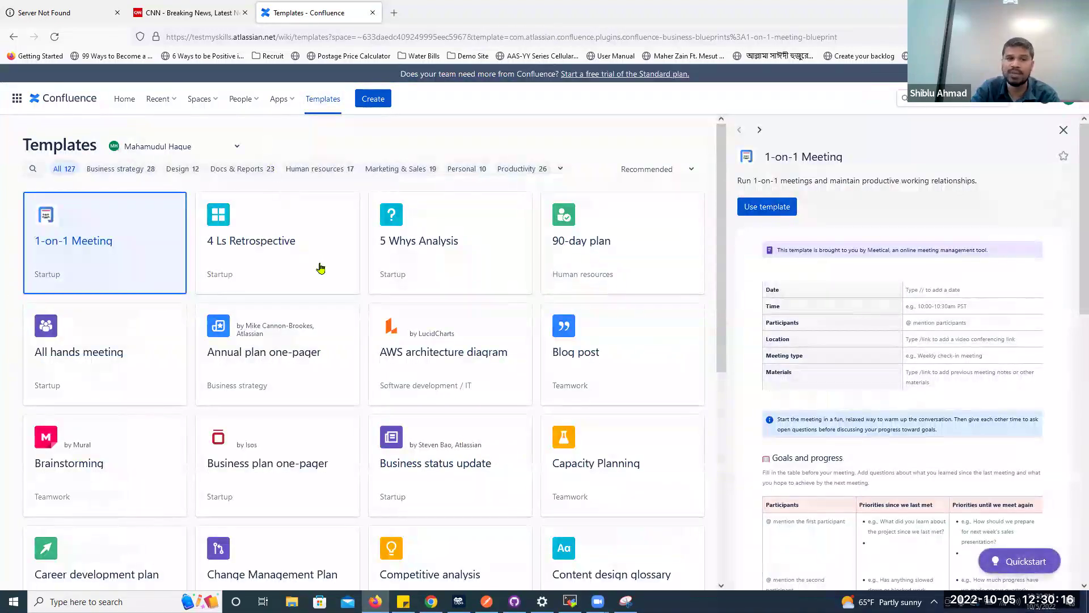
mouse_move(307, 258)
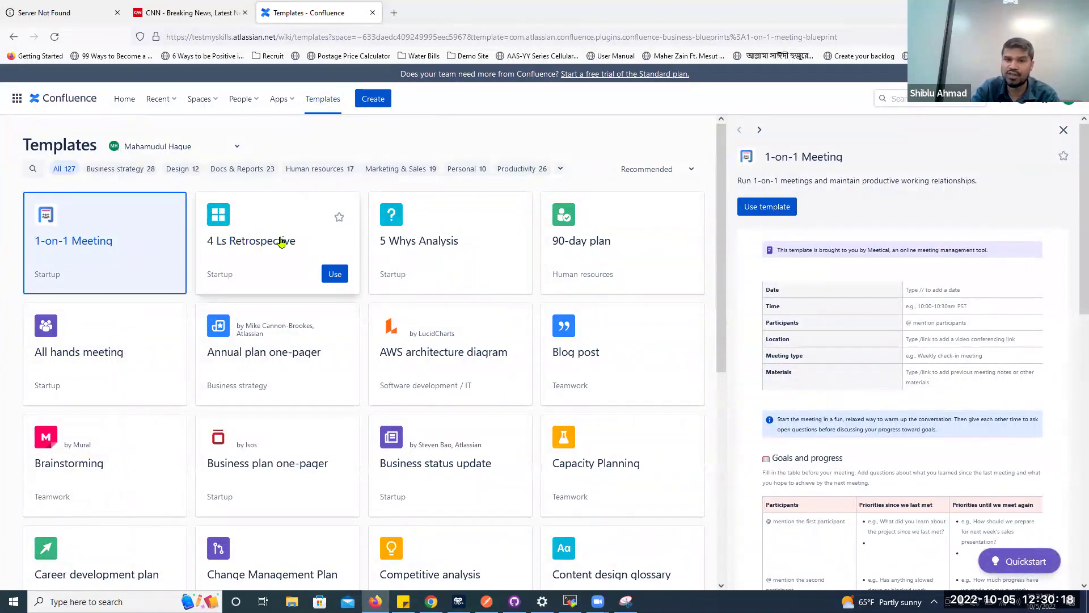
mouse_move(599, 234)
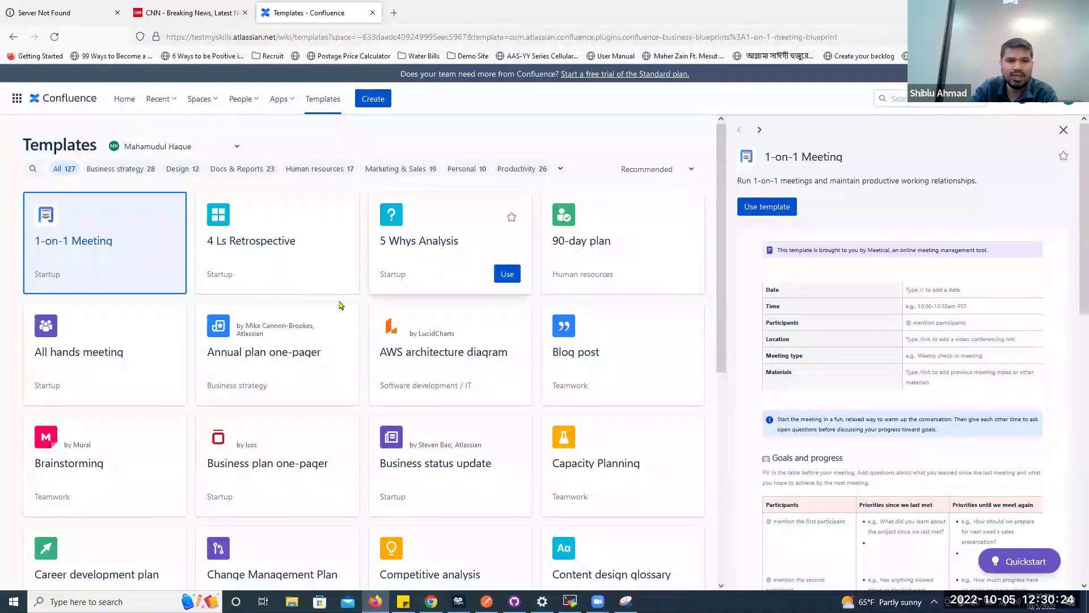
mouse_move(230, 275)
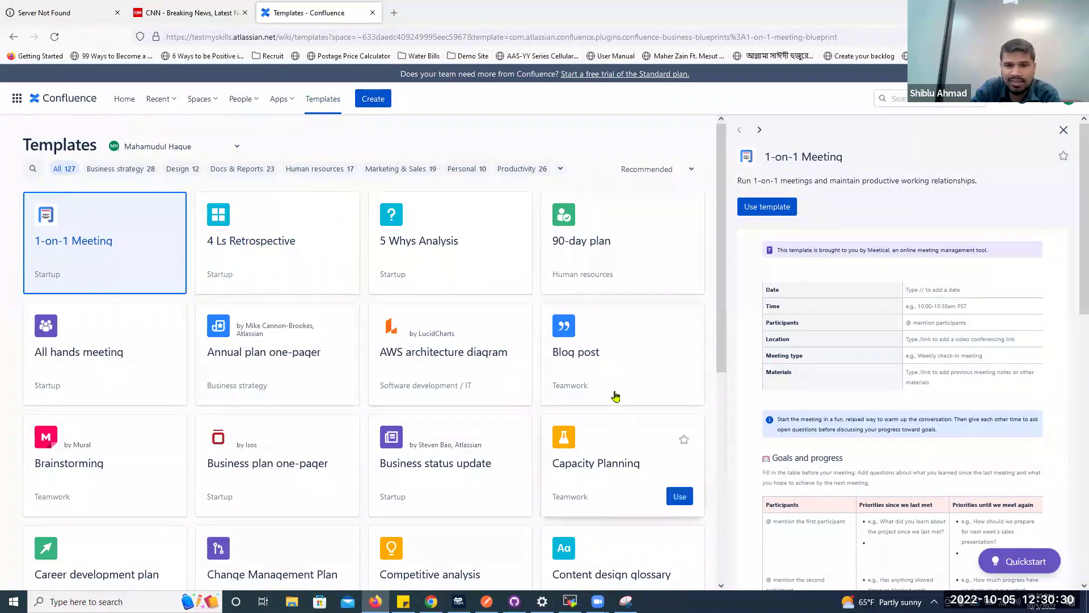
mouse_move(601, 382)
scroll(612, 372, down, 2)
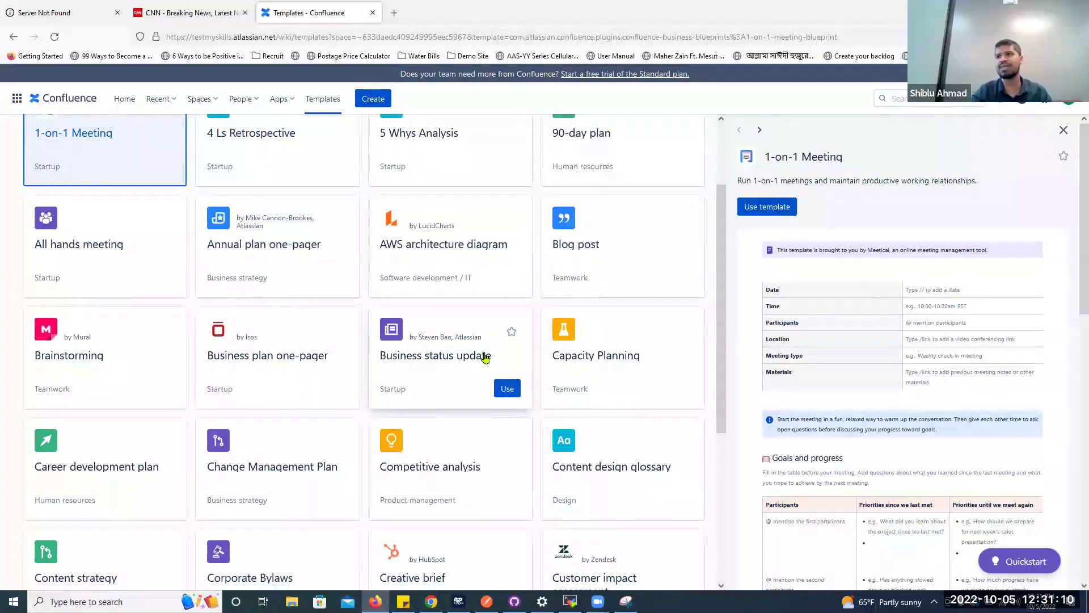
scroll(448, 357, up, 2)
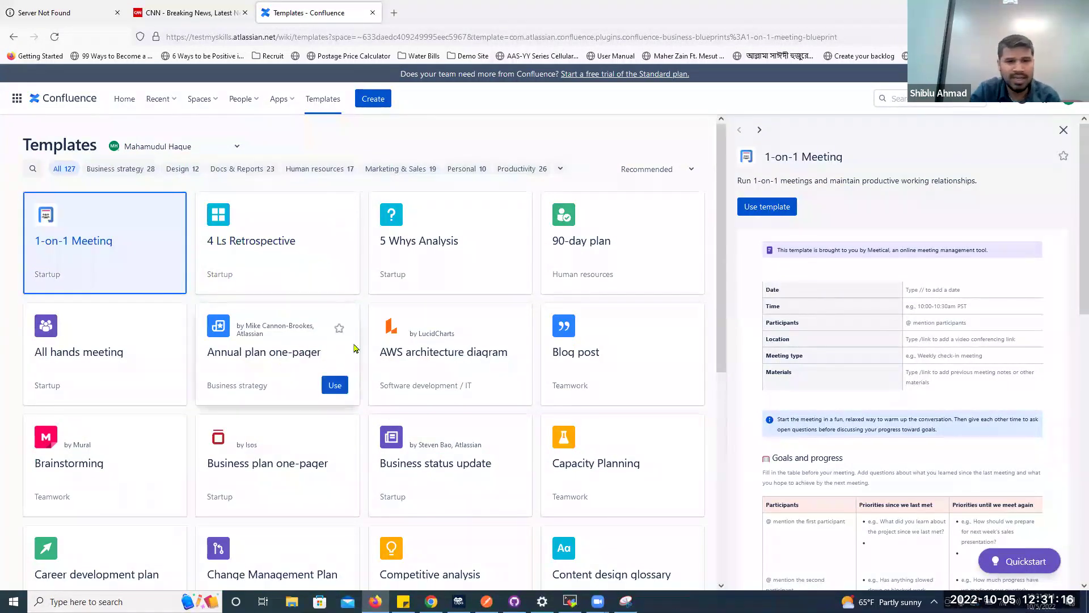
Preview the 90-day plan template, scrolling its Guiding thoughts, Meet your team and Your first week sections
click(614, 237)
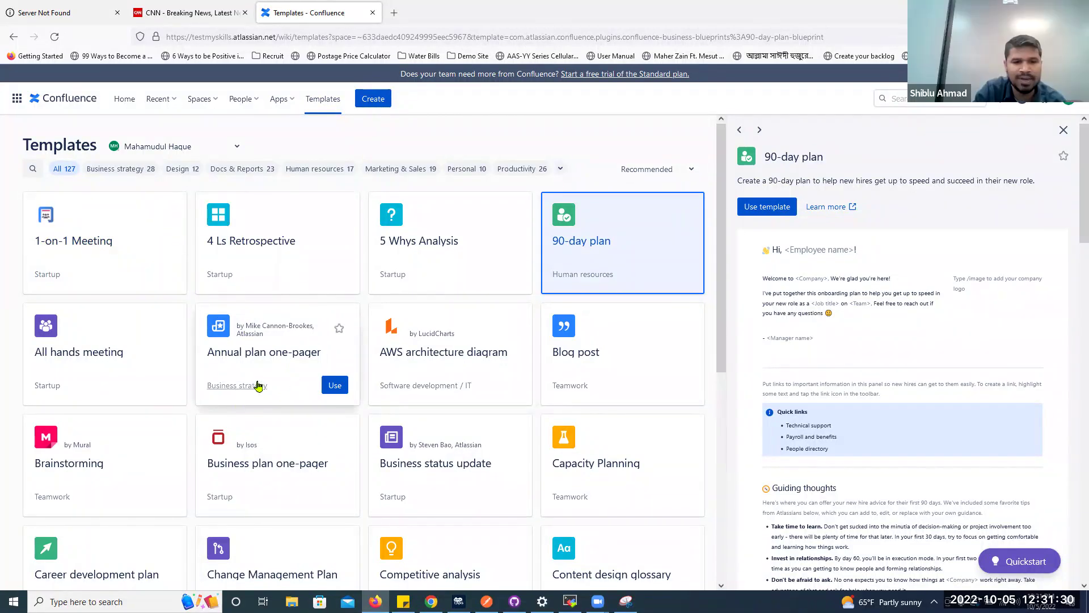
scroll(255, 384, down, 5)
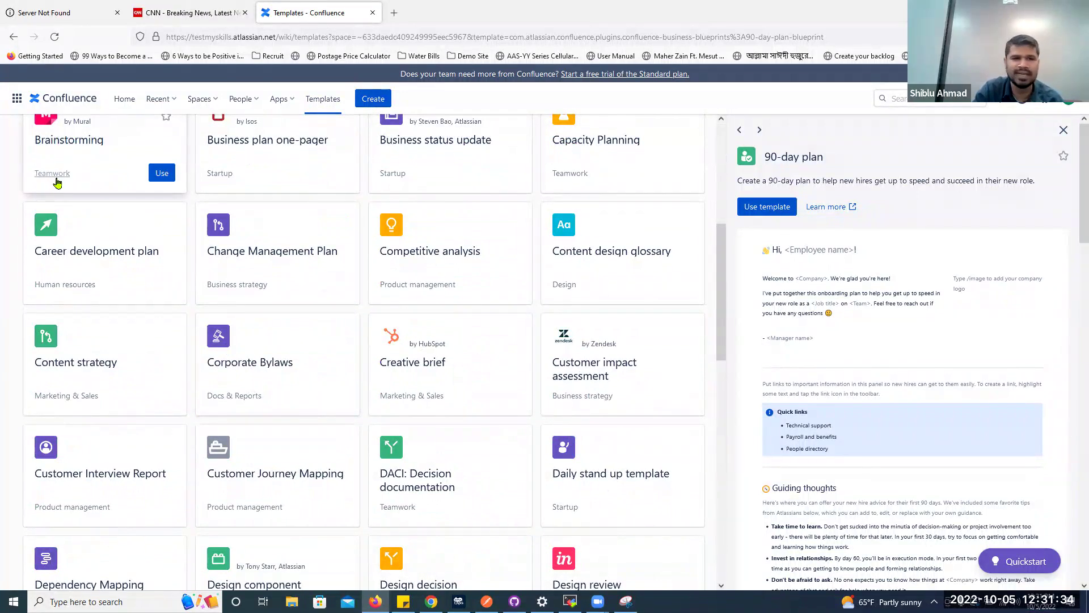
scroll(62, 180, up, 2)
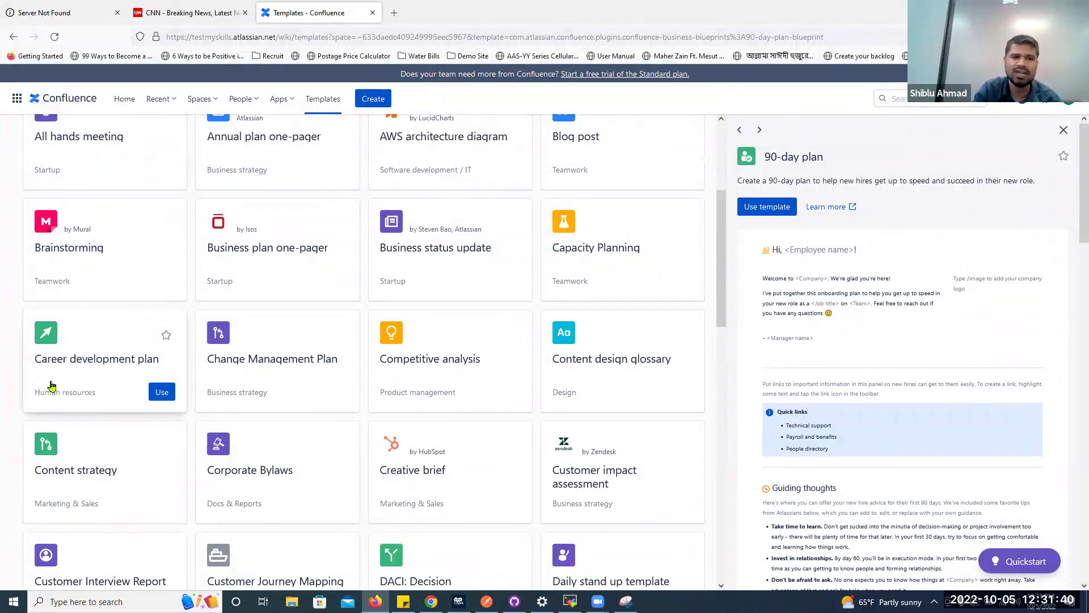
scroll(51, 384, down, 2)
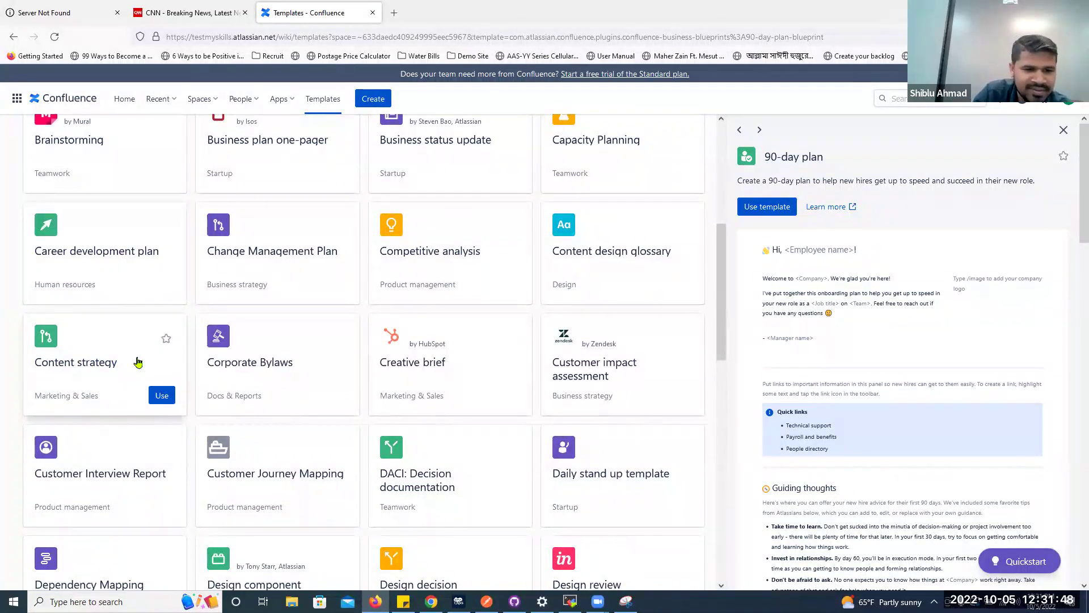
scroll(137, 362, down, 2)
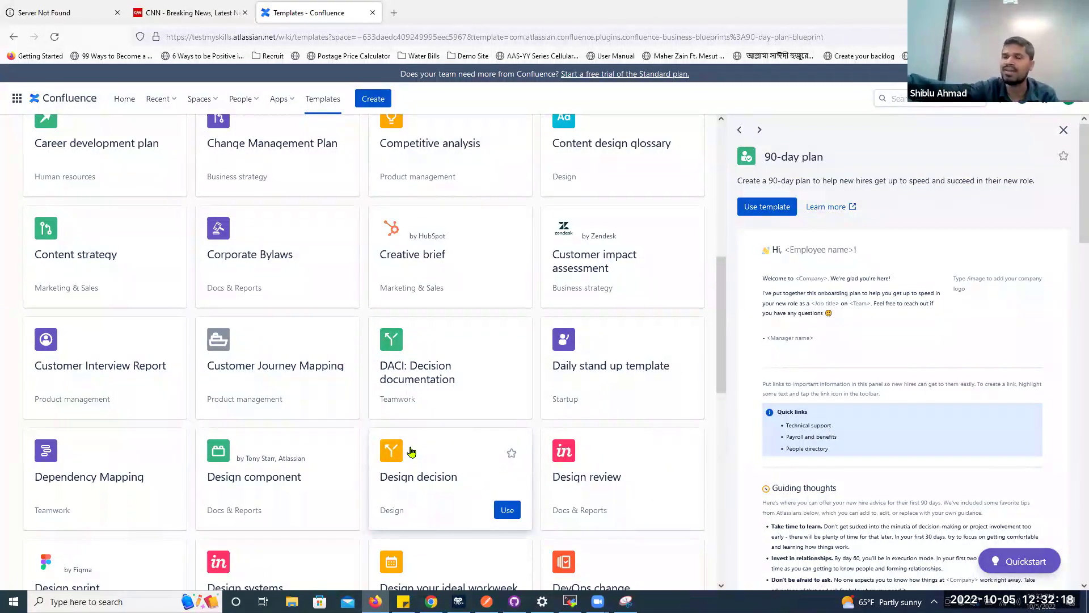
scroll(888, 369, down, 5)
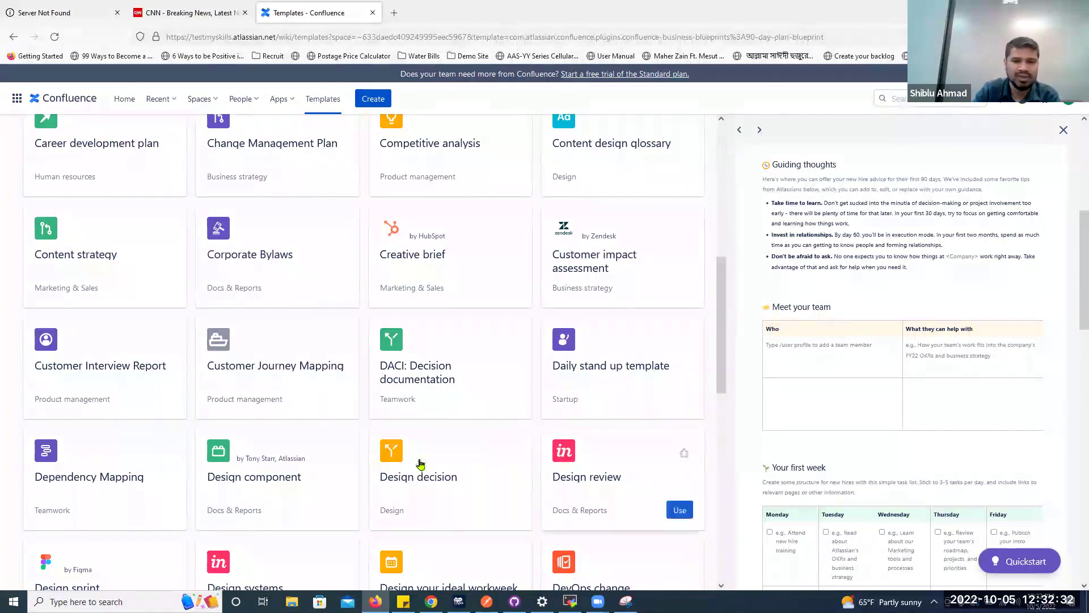
scroll(331, 431, down, 2)
mouse_move(278, 392)
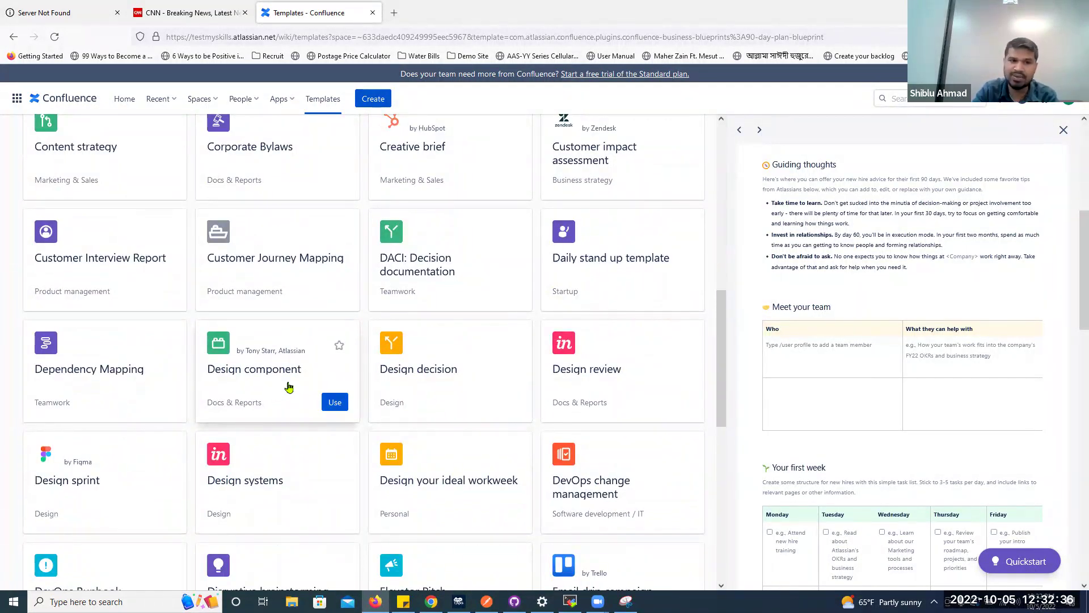
mouse_move(97, 392)
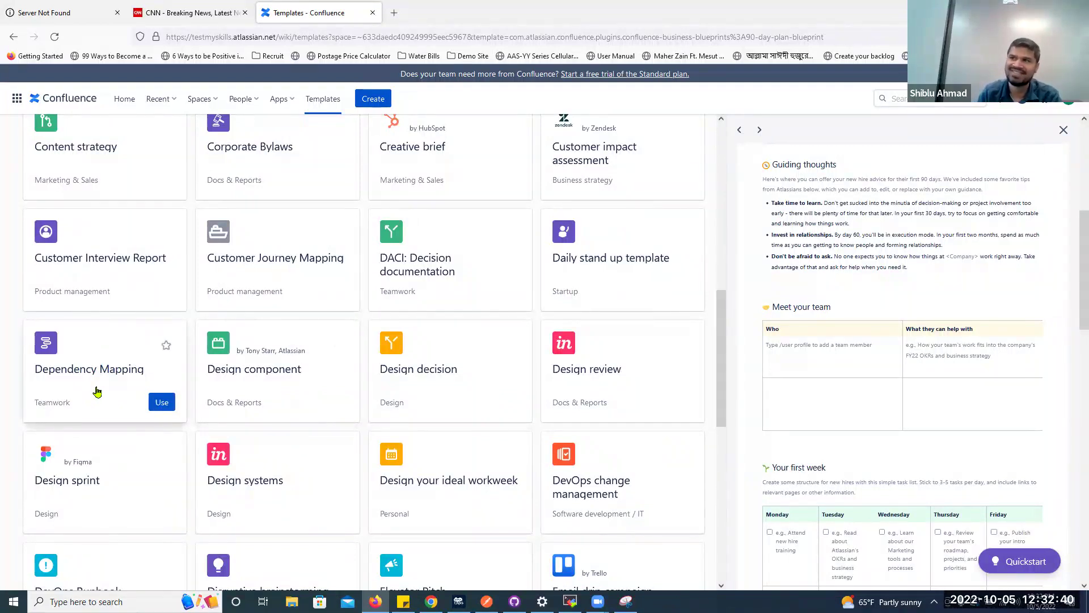
Preview the Dependency Mapping template and use it to create a new draft page
click(98, 390)
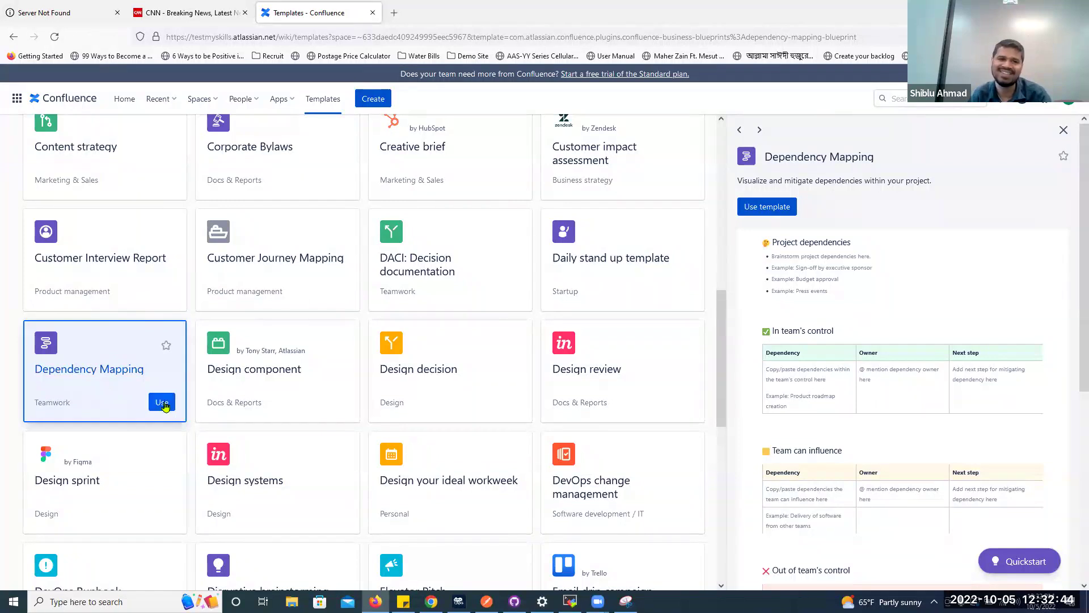
click(161, 402)
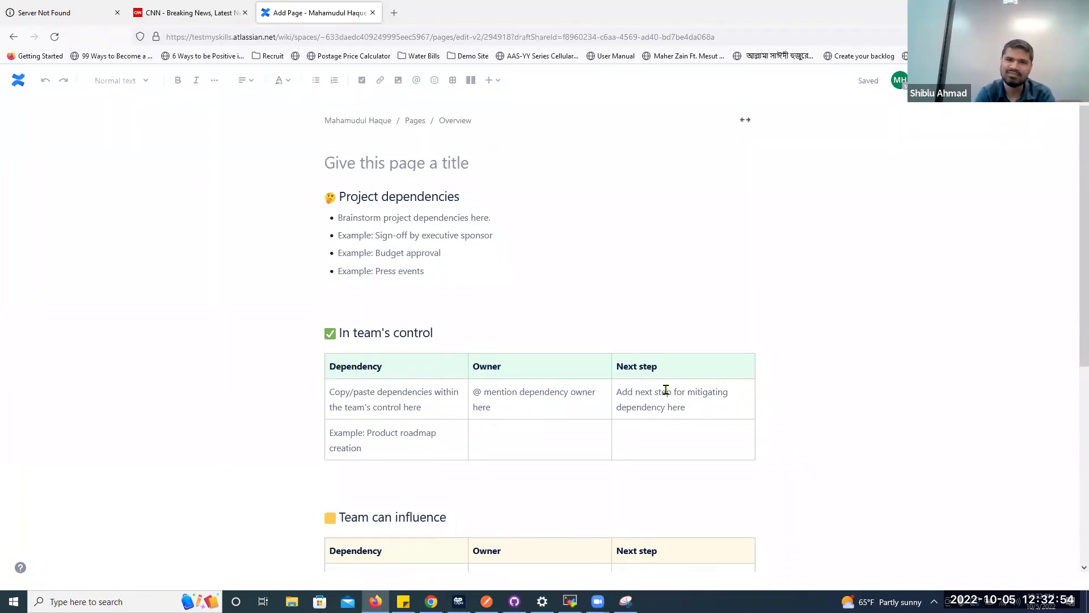
drag(403, 210, 506, 203)
click(506, 203)
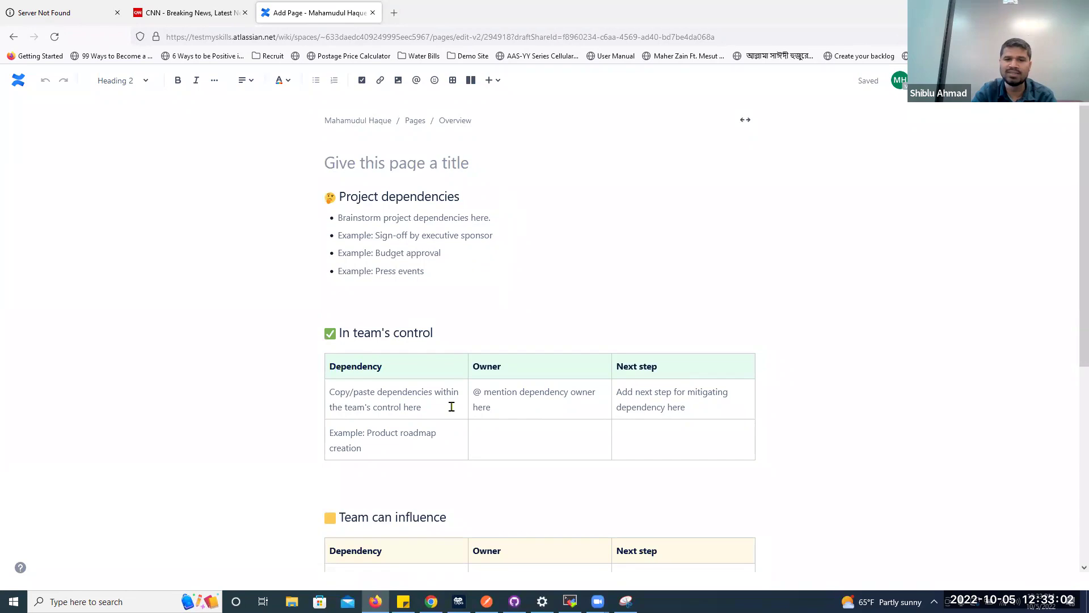
click(359, 404)
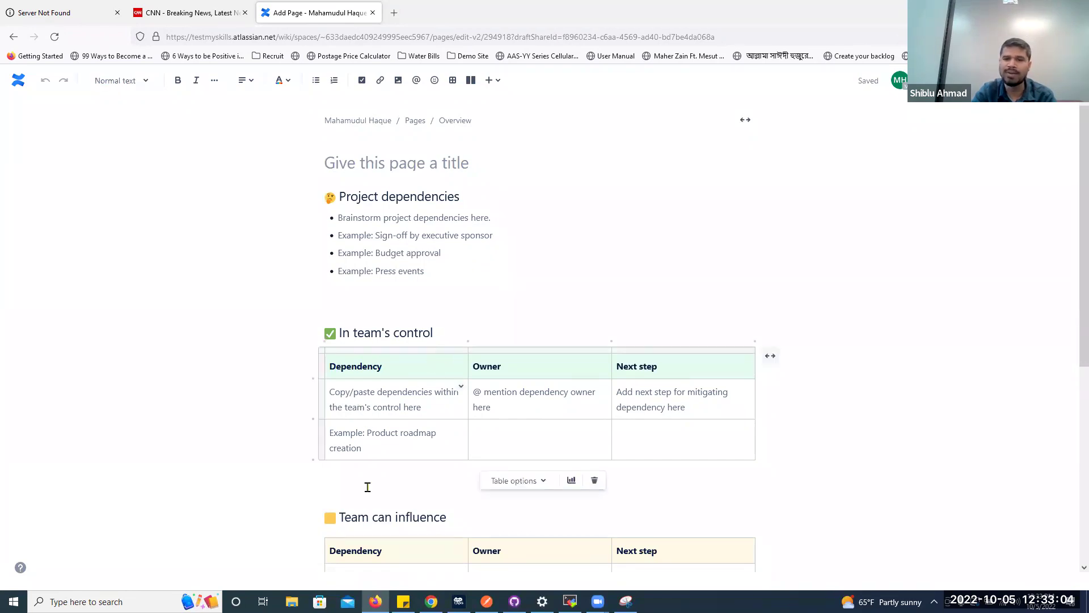
click(643, 389)
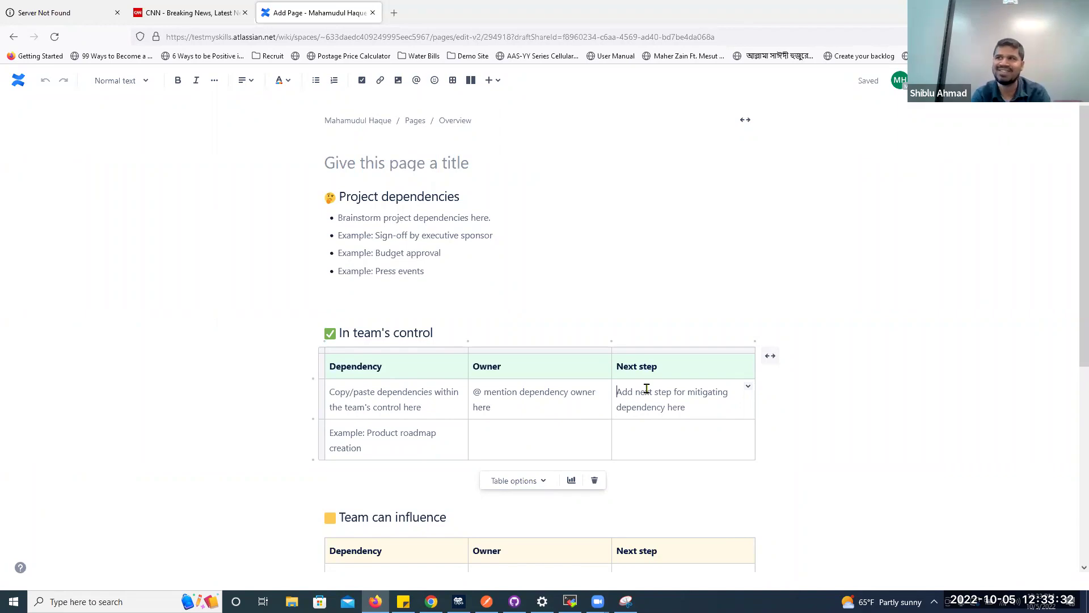
scroll(647, 388, down, 3)
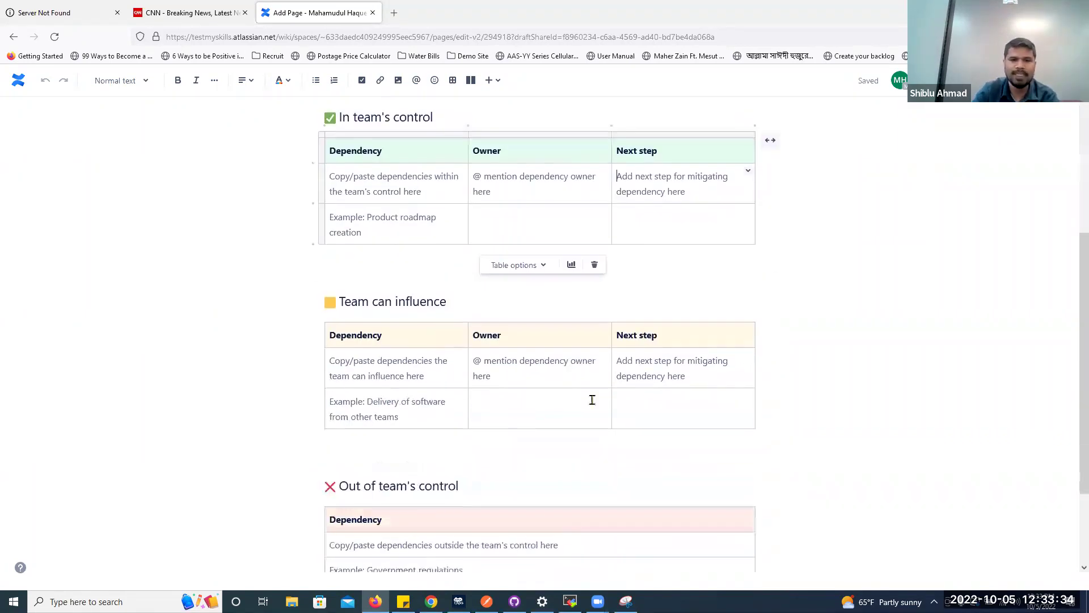
click(438, 365)
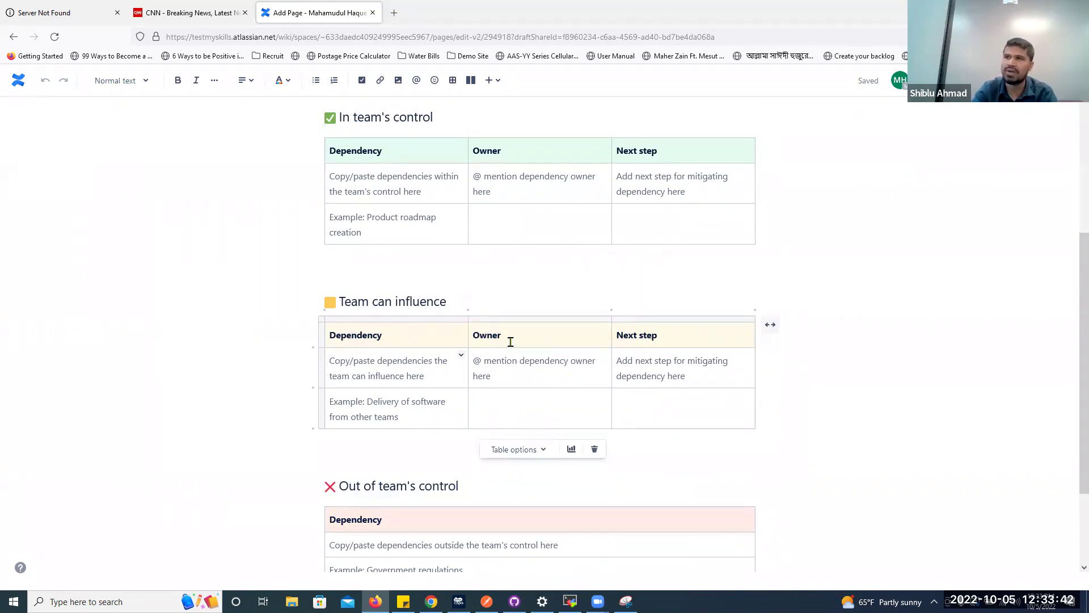
scroll(510, 341, down, 2)
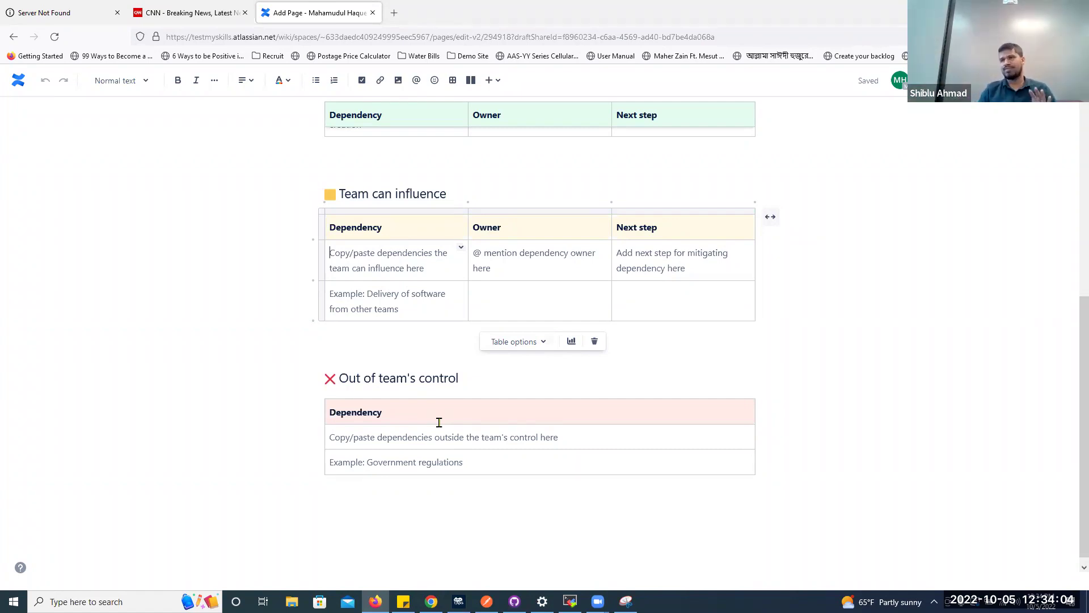
scroll(442, 422, up, 10)
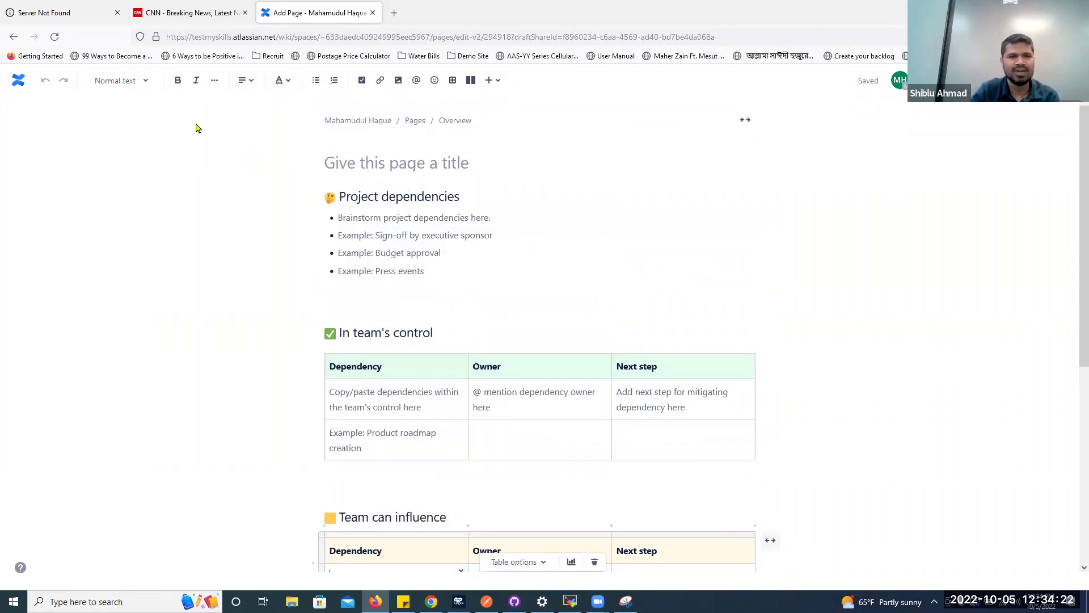
Go back from the draft to the Templates gallery and scroll down its template list
click(14, 37)
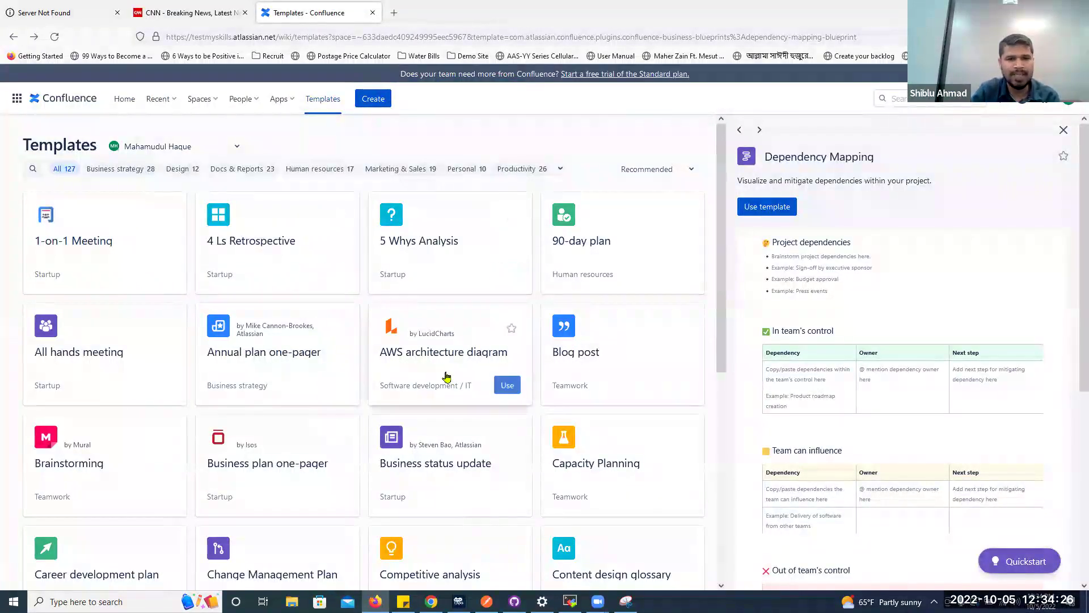
scroll(446, 377, down, 15)
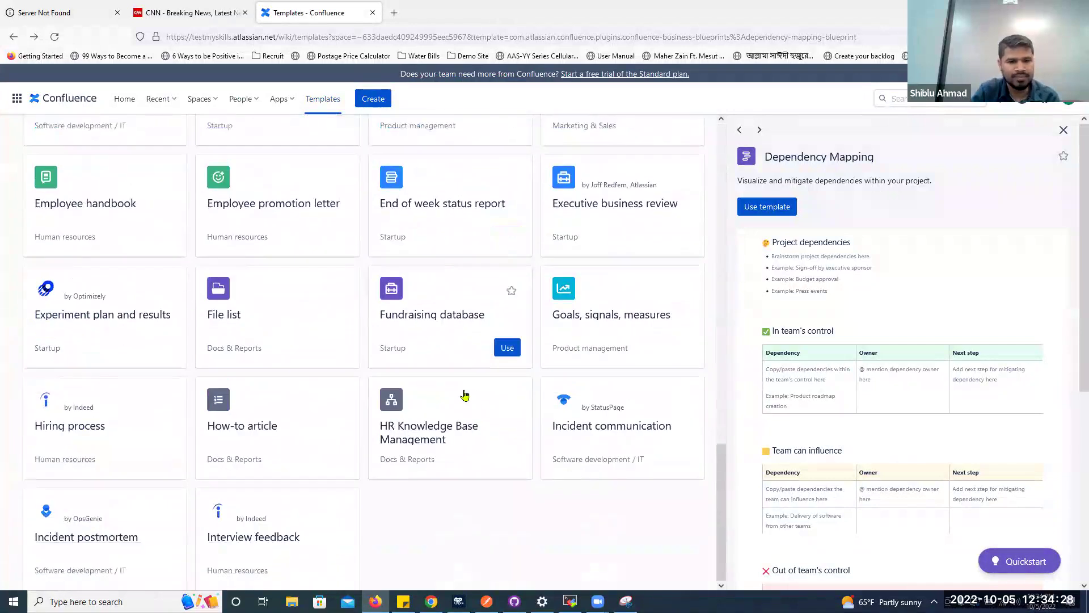